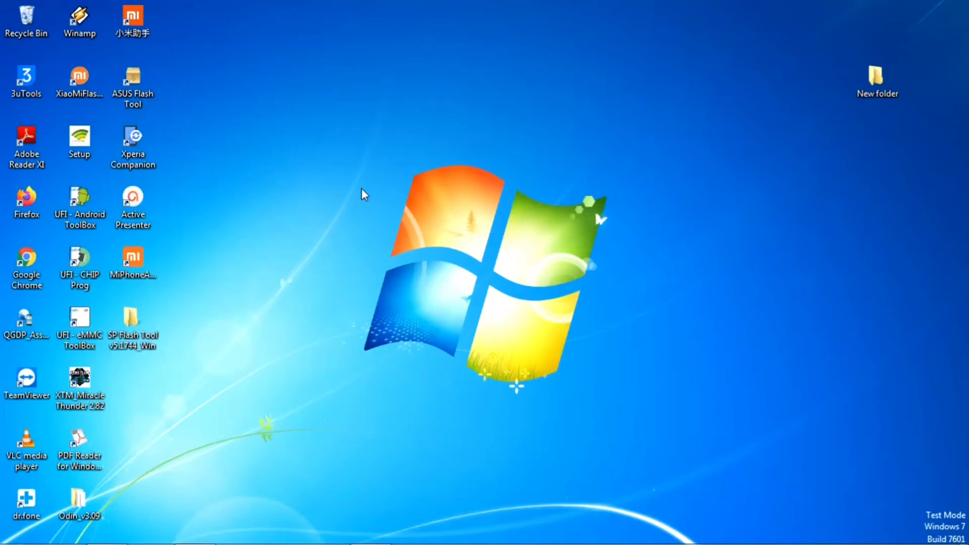
Step: Move the SP Flash Tool v5.1744_Win folder on the desktop beside New folder
left_click(130, 323)
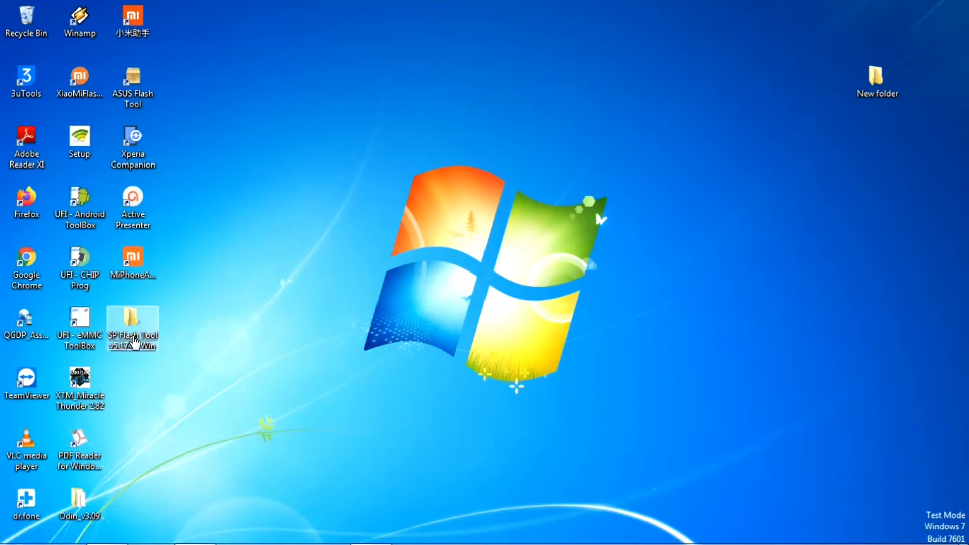
left_click_drag(130, 323, 778, 94)
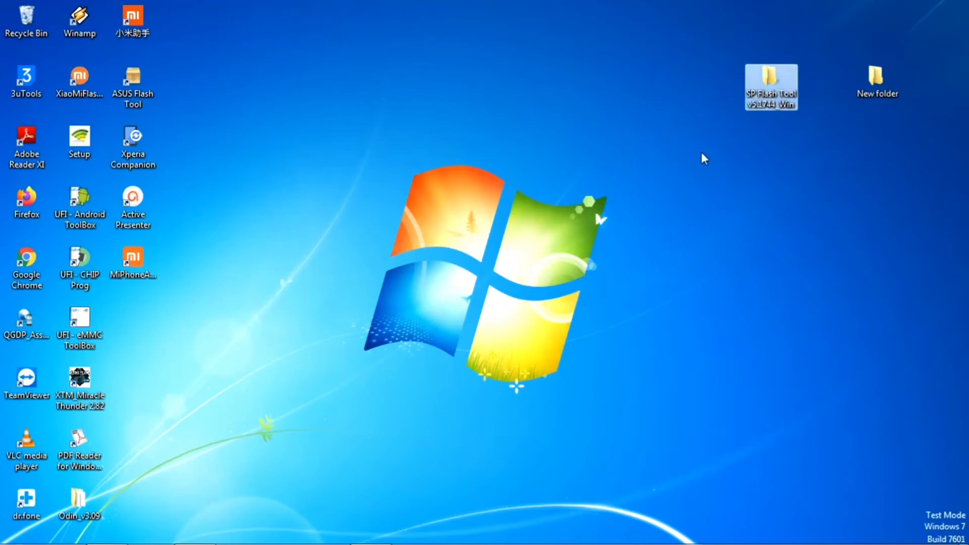
Step: Examine the firmware files in the VIVO Y15 folder inside New folder, and close the folder window
double_click(854, 88)
left_click(777, 96)
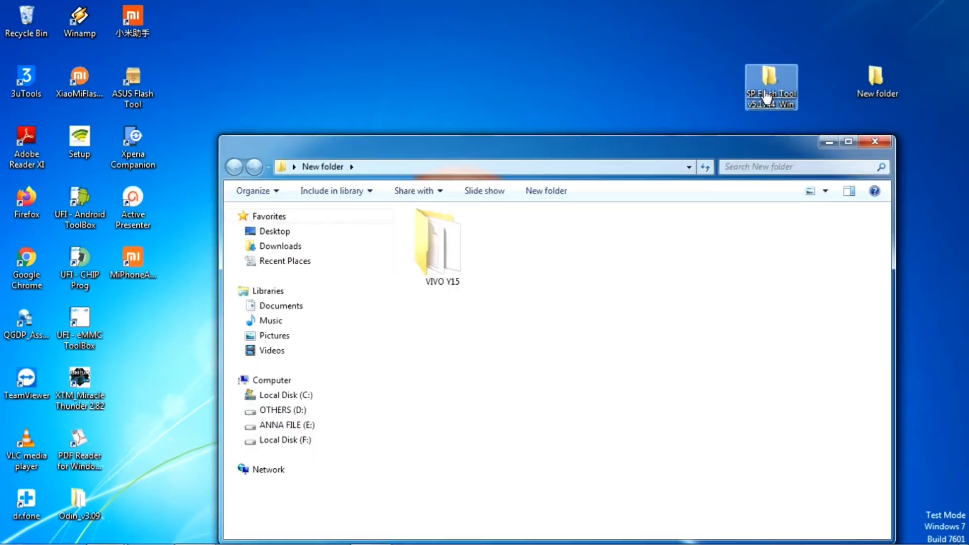
mouse_move(764, 89)
left_mouse_down()
mouse_move(759, 100)
mouse_move(779, 78)
left_mouse_up()
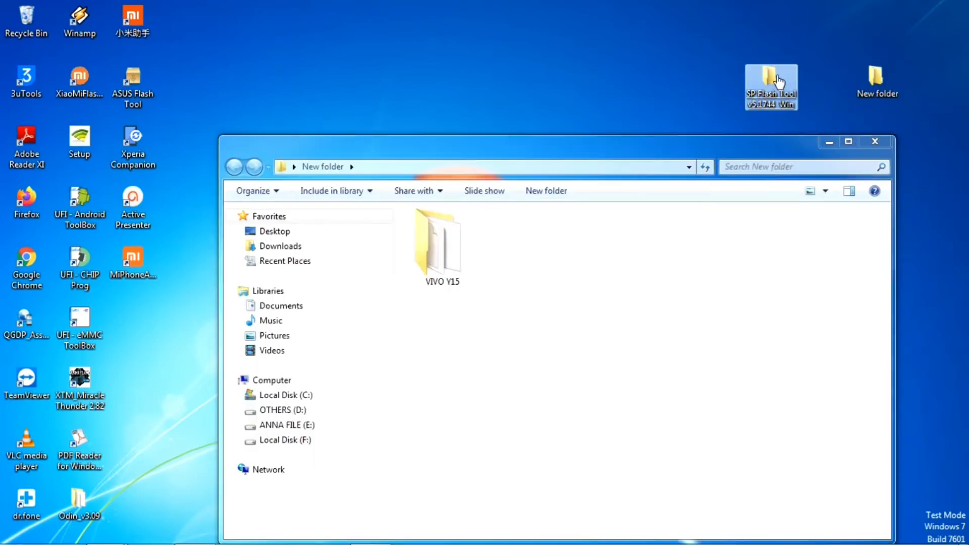
double_click(442, 250)
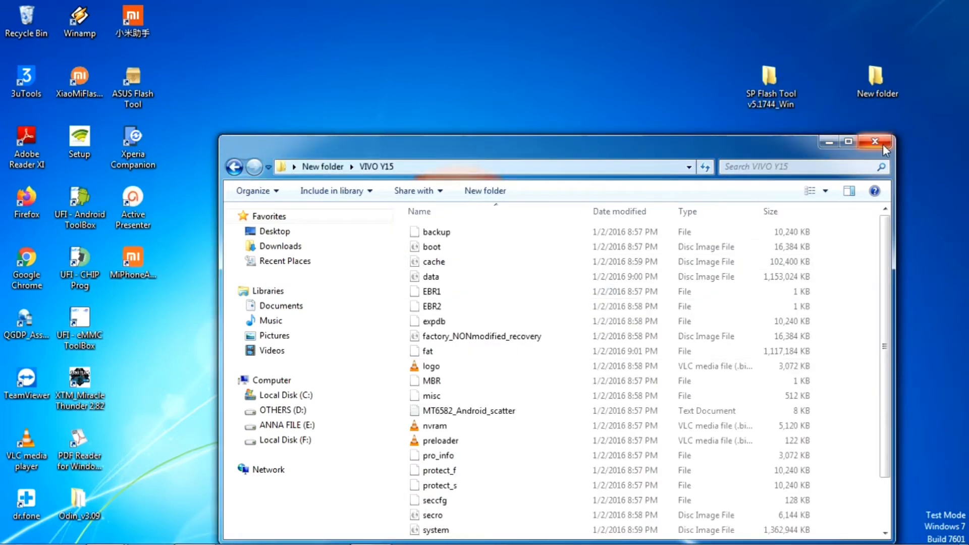
left_click(875, 142)
Step: Launch flash_tool from the SP Flash Tool v5.1744_Win folder and reposition its window higher on the screen
double_click(773, 94)
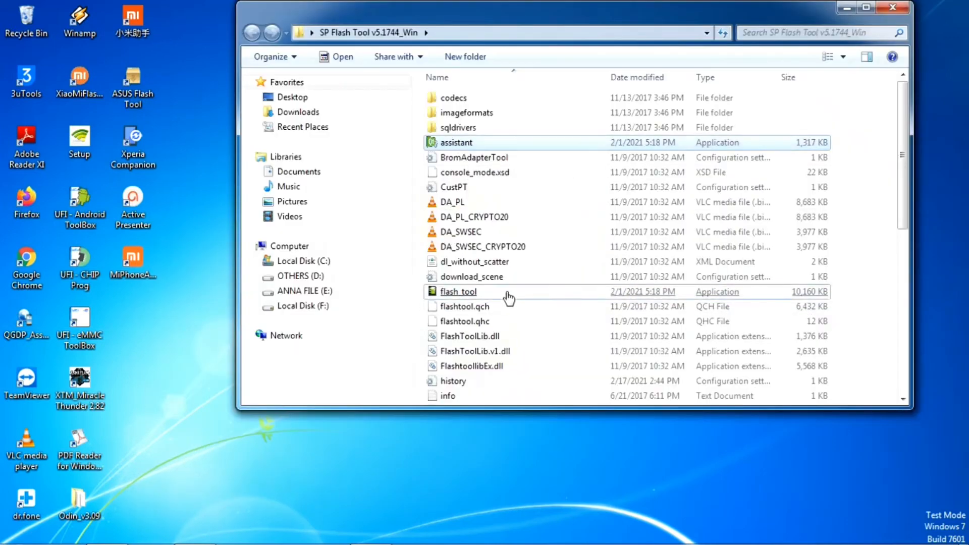
double_click(458, 292)
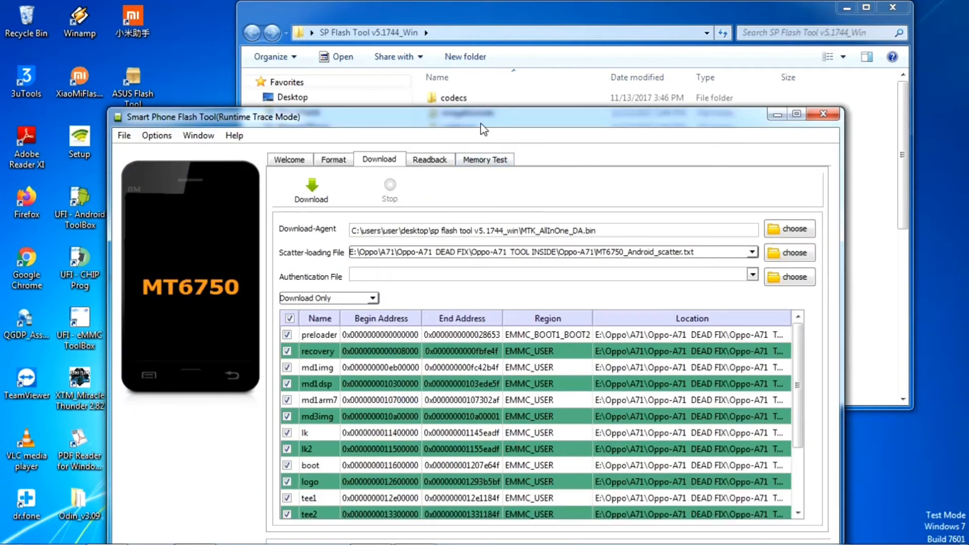
left_click_drag(481, 123, 472, 64)
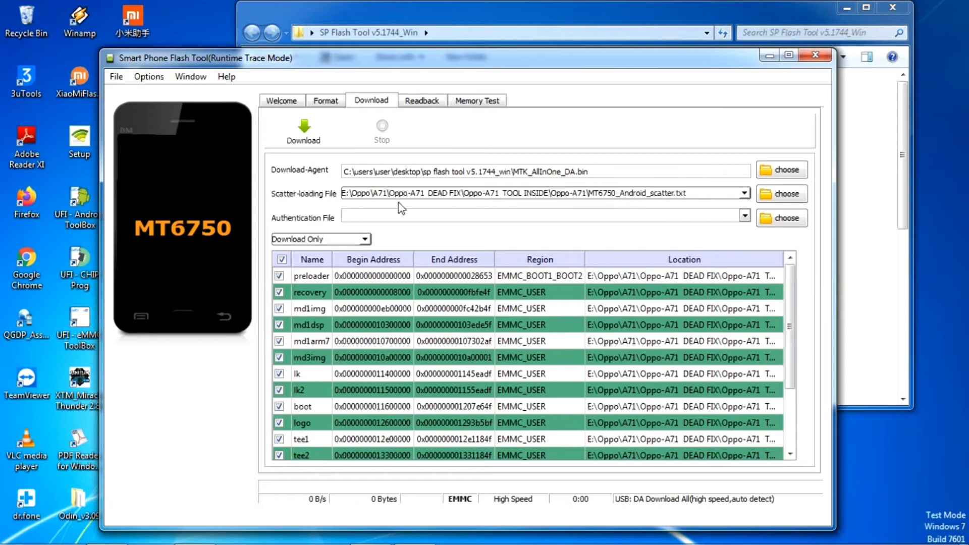
Step: Load MT6582_Android_scatter from the desktop's New folder, VIVO Y15 subfolder, as the scatter-loading file
left_click(769, 197)
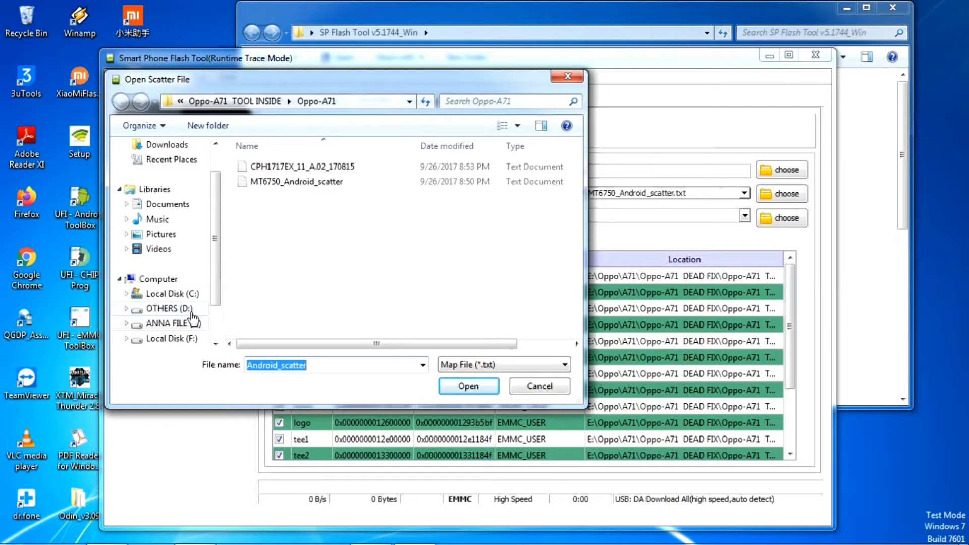
scroll(213, 250, "up", 1)
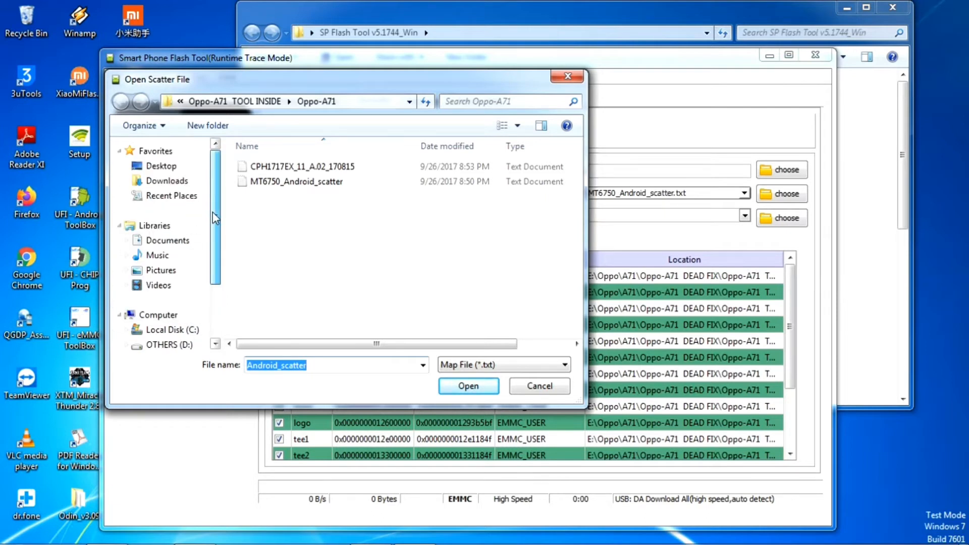
left_click(158, 171)
double_click(323, 327)
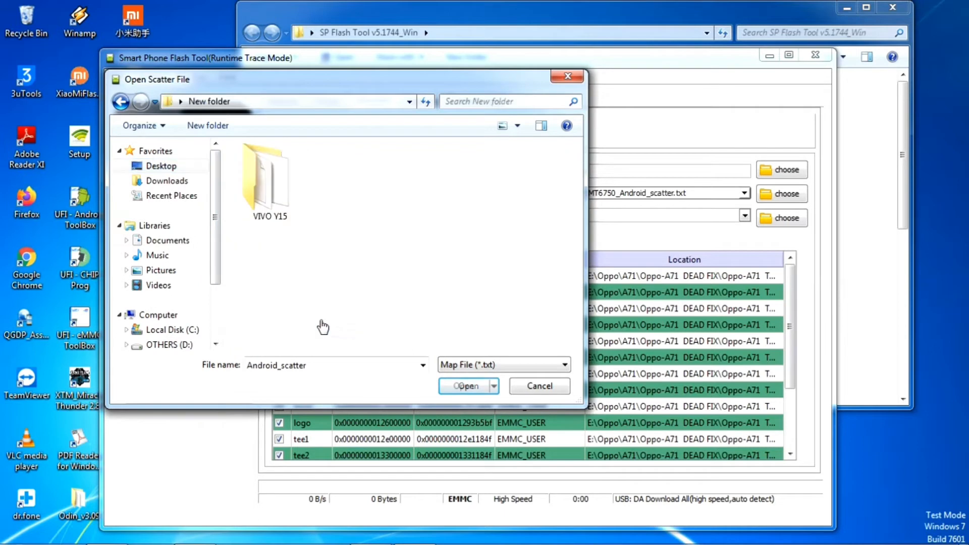
double_click(278, 207)
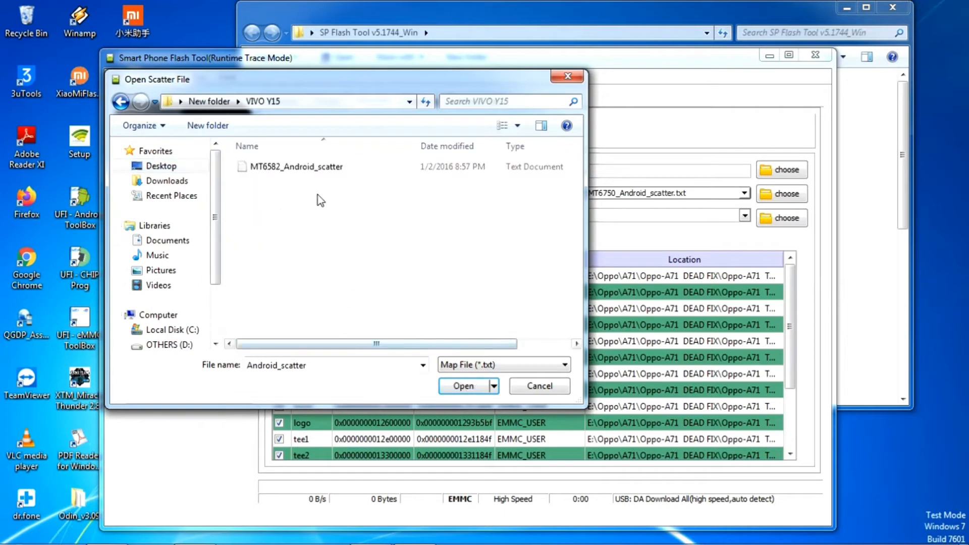
double_click(314, 171)
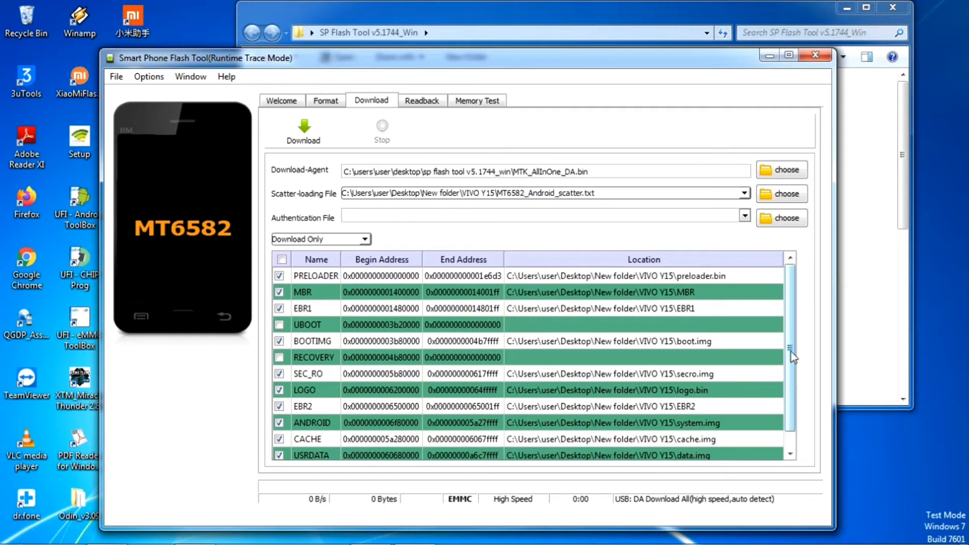
Step: Review the partition list and exclude PRELOADER from the partitions to flash
left_click_drag(792, 352, 792, 368)
scroll(300, 412, "up", 1)
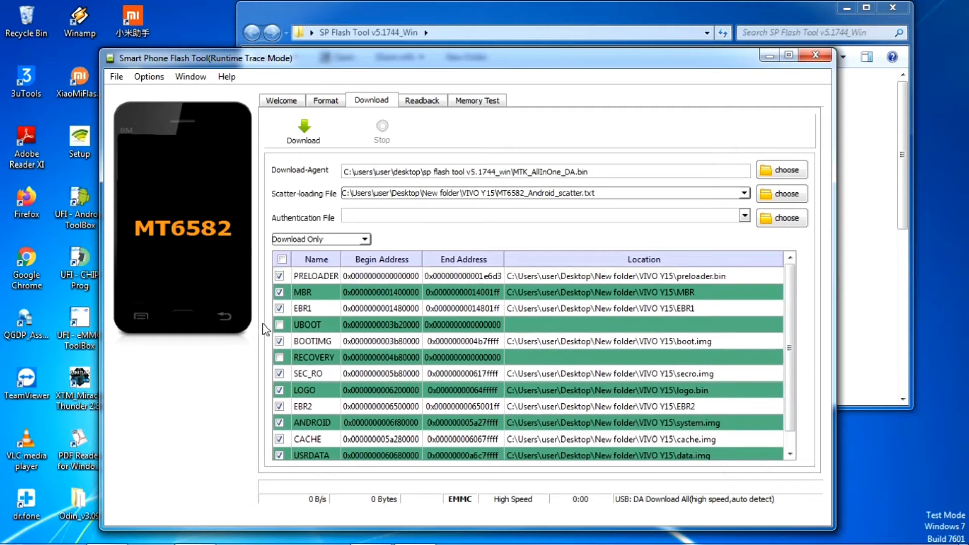
left_click(278, 277)
left_click_drag(609, 62, 649, 27)
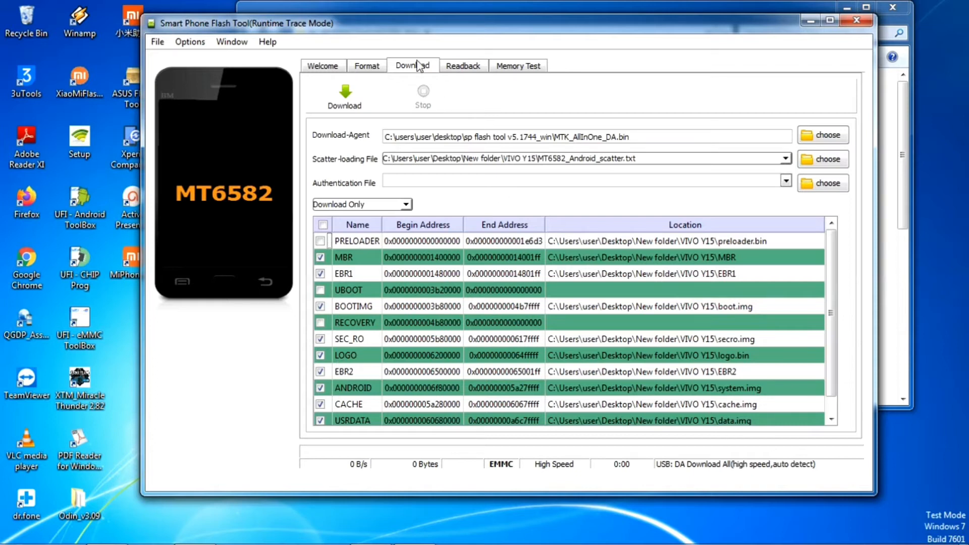
Step: Try to flash the selected partitions in Download Only mode, dismiss the message, and close the flash tool
left_click(349, 107)
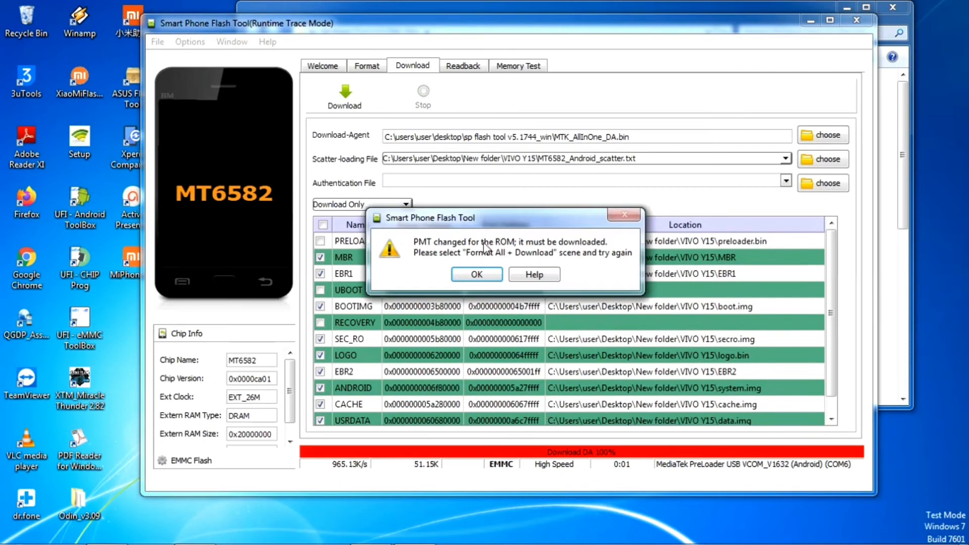
left_click(487, 274)
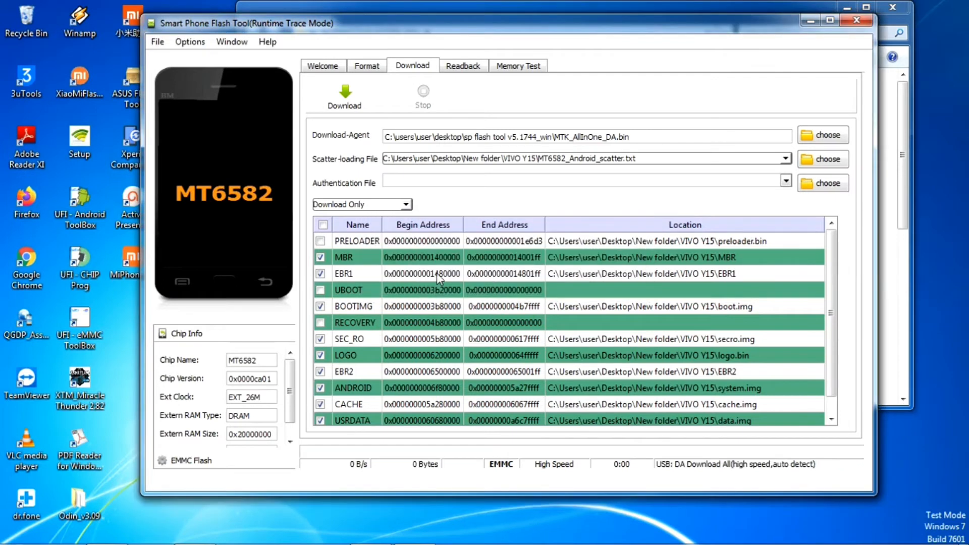
left_click(857, 20)
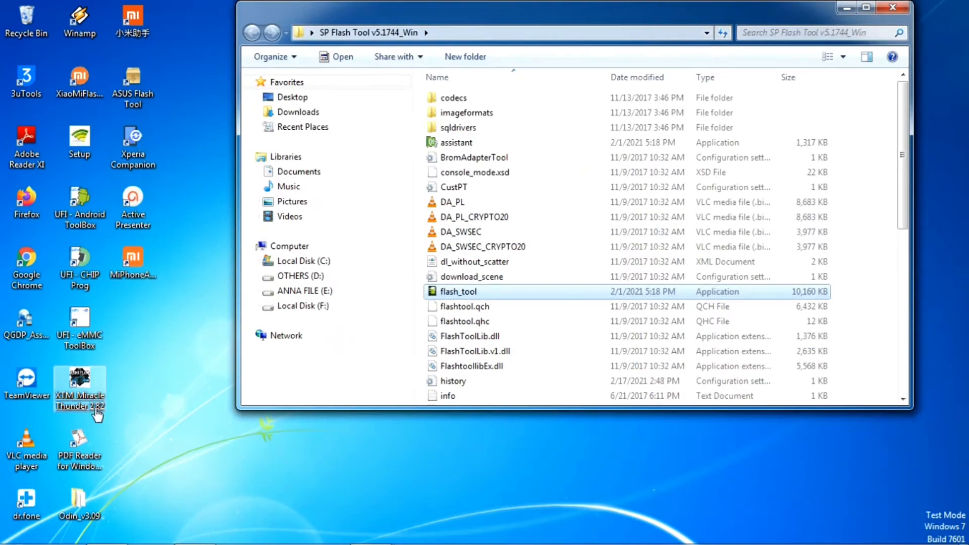
Step: Return to the file browser window and look through the folders on the ANNA FILE (E:) drive
left_click(110, 534)
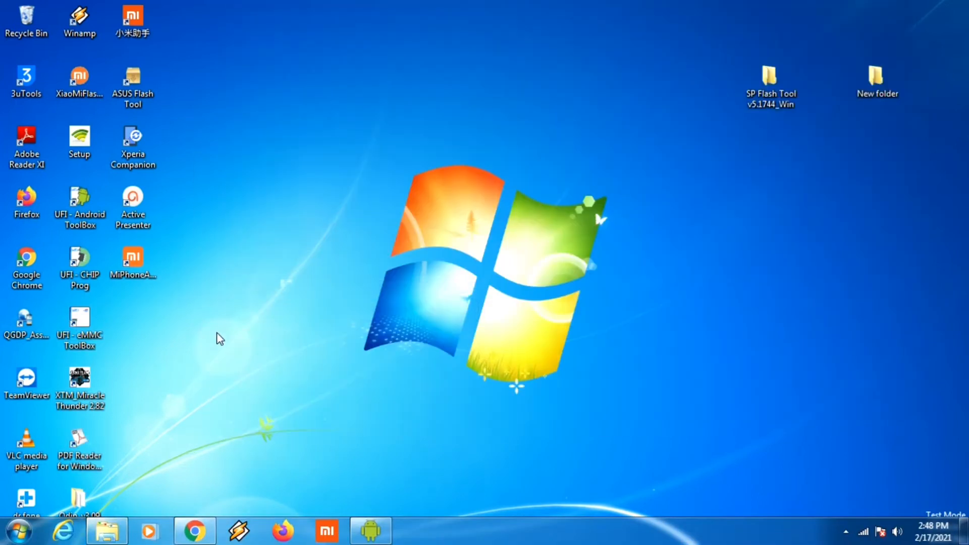
left_click(107, 531)
left_click(317, 295)
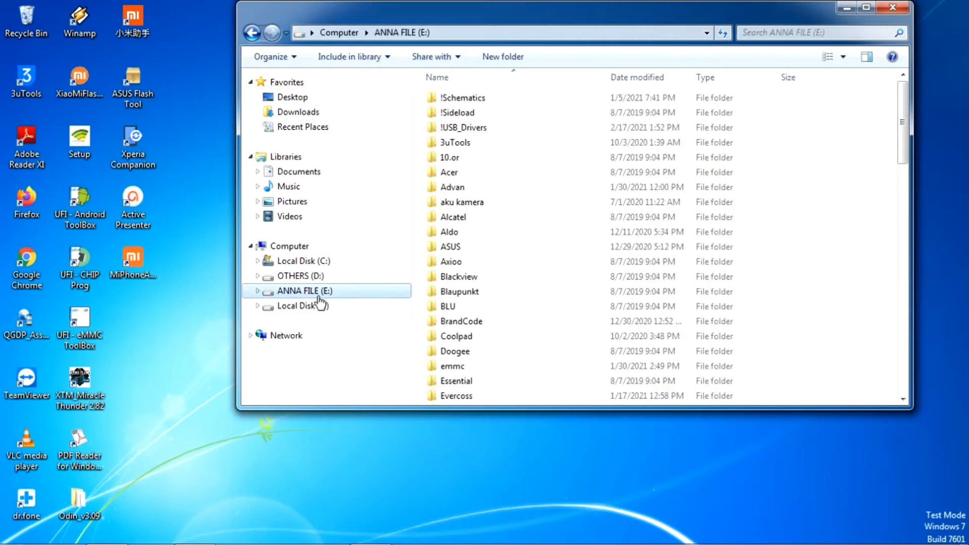
left_click(494, 187)
scroll(504, 202, "down", 7)
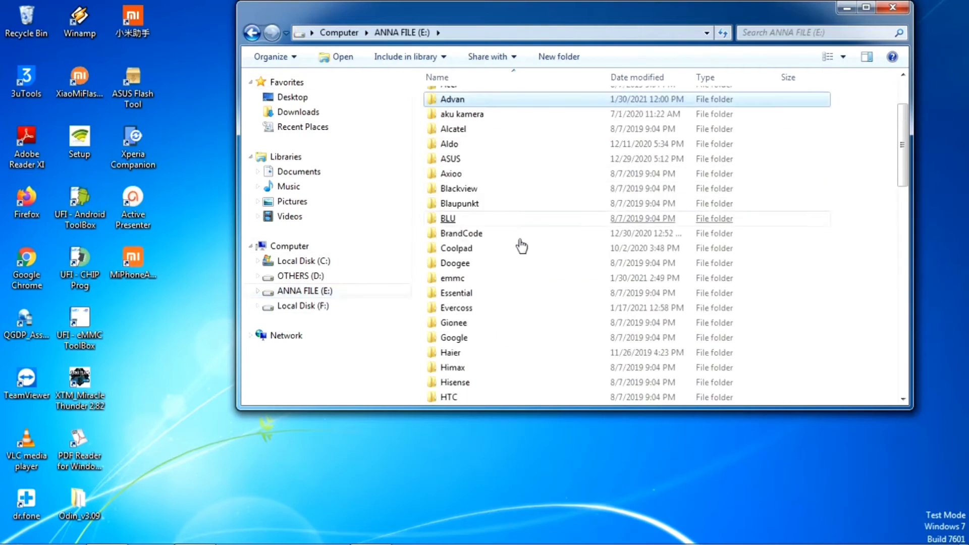
scroll(535, 369, "down", 5)
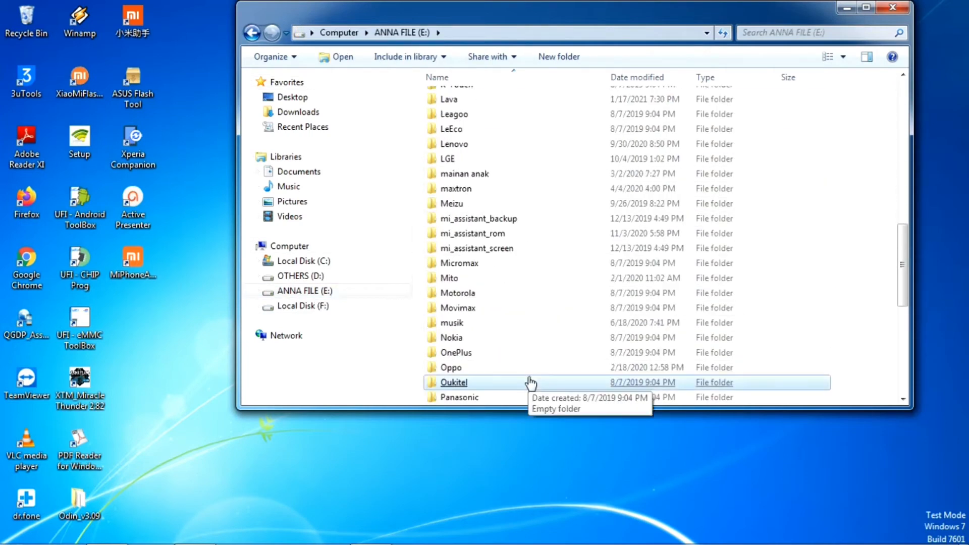
scroll(527, 377, "up", 7)
scroll(505, 361, "up", 3)
Step: Open the SP_Flash_Tool_v5.1352.01 folder on drive F: under SMARTPHONE REPAIR, SMARTPHONE TOOLS, MTK DRIVER TOOL
left_click(361, 308)
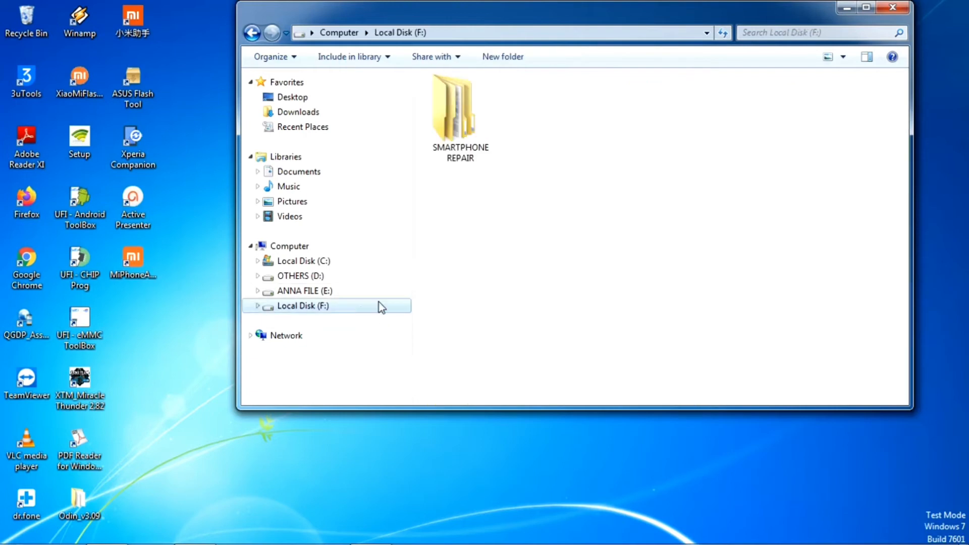
double_click(409, 157)
double_click(489, 263)
double_click(480, 159)
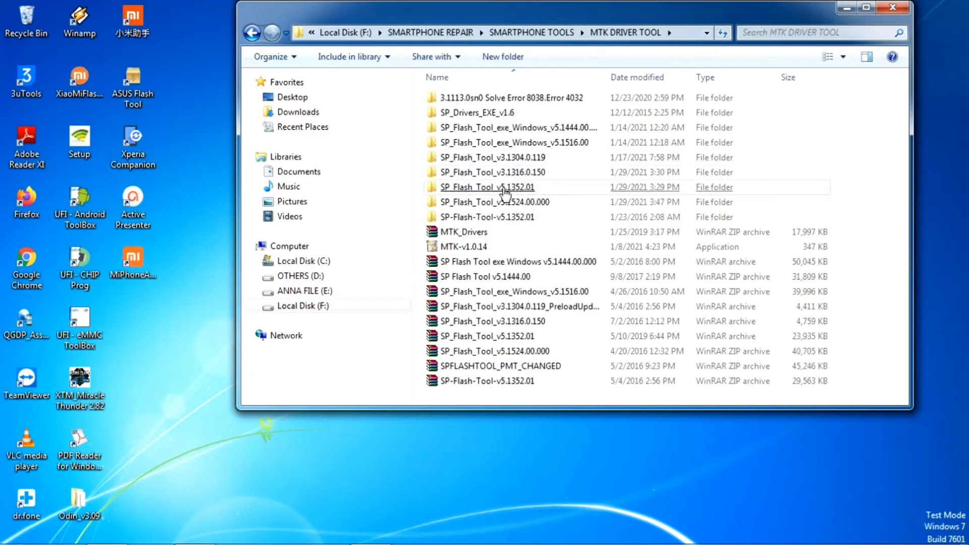
left_click(515, 189)
double_click(516, 191)
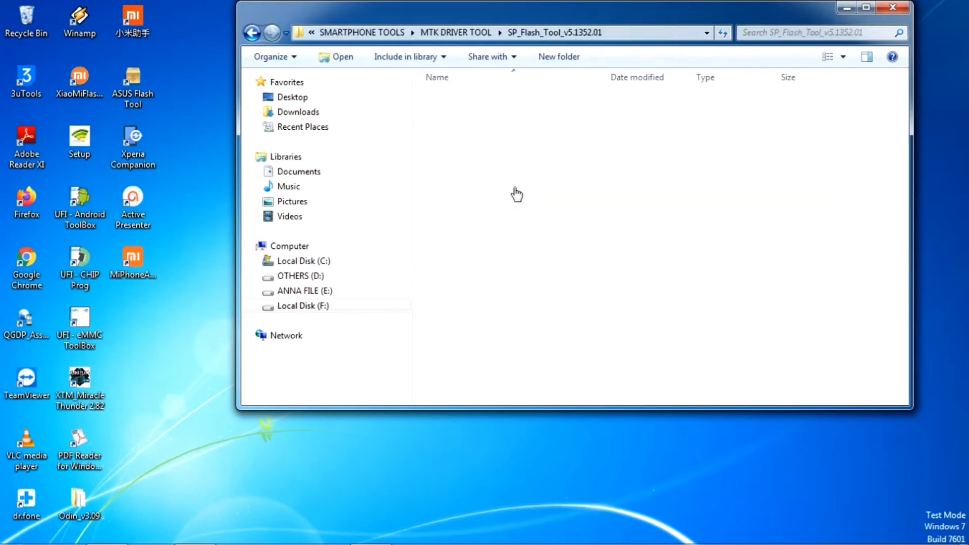
Step: Launch flash_tool from the SP_Flash_Tool_v5.1352.01 folder and dismiss the startup message
left_click(476, 278)
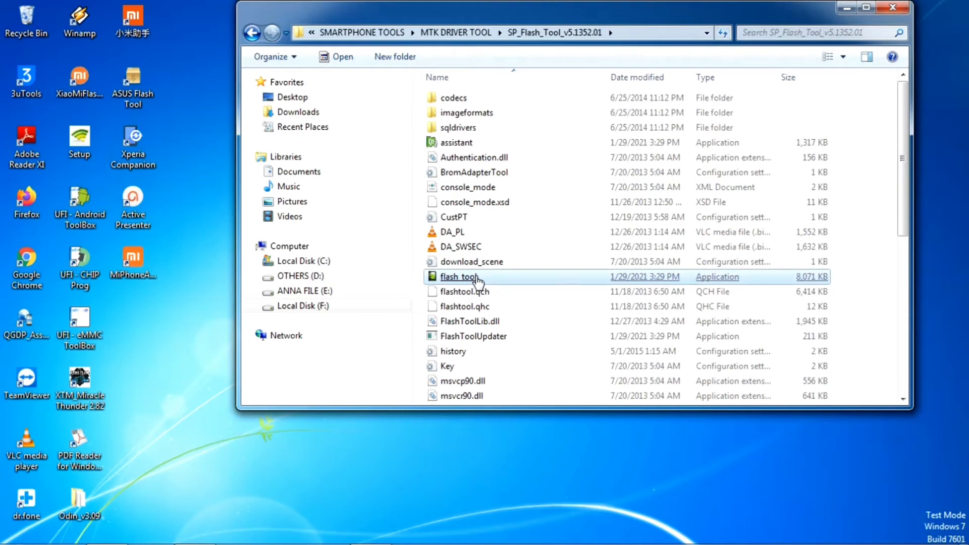
double_click(482, 279)
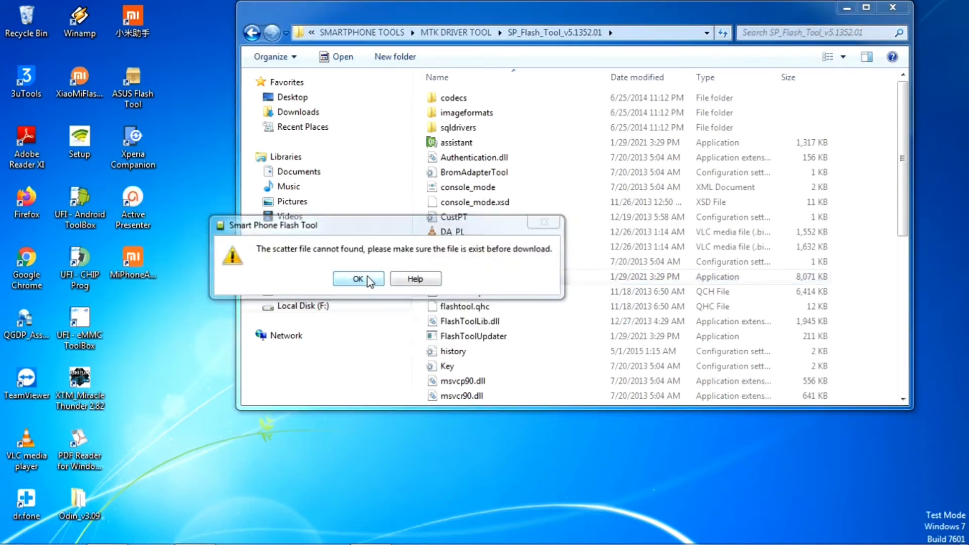
left_click(359, 279)
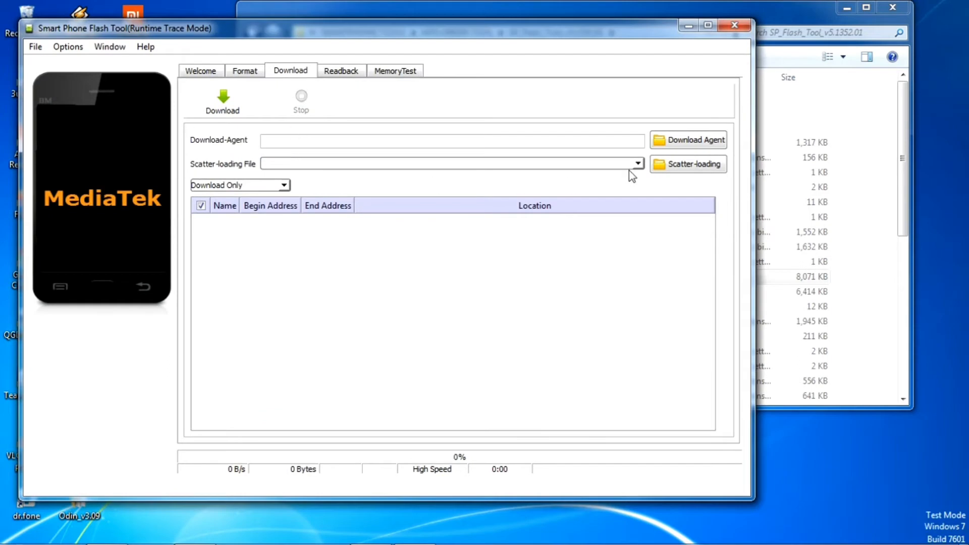
Step: Load the VIVO Y15 firmware's MT6582_Android_scatter file into the v5.1352.01 flash tool
left_click(664, 167)
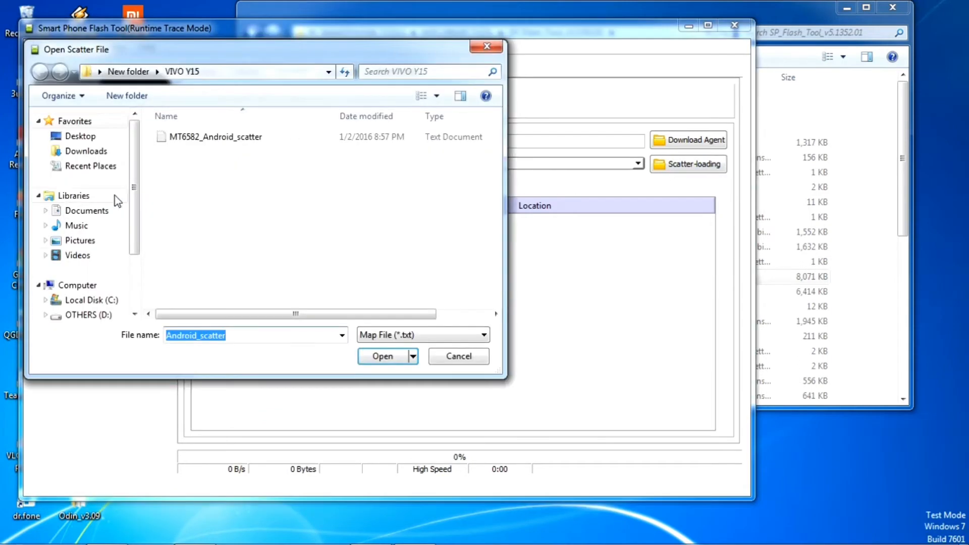
left_click(106, 139)
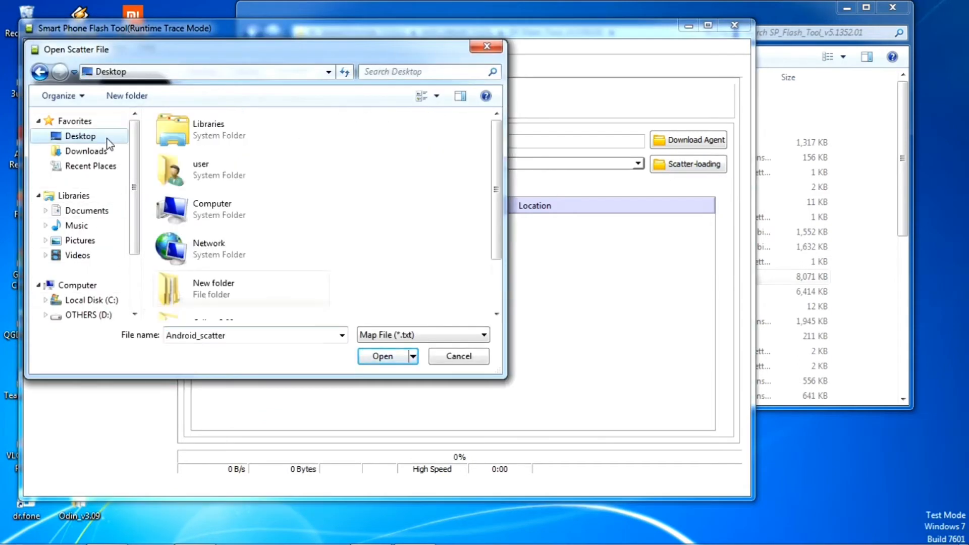
double_click(218, 296)
double_click(212, 190)
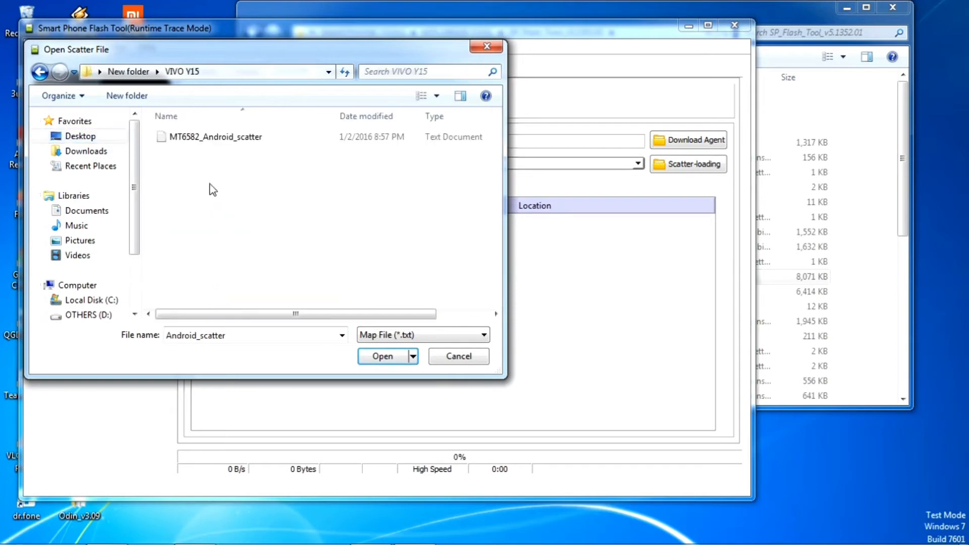
left_click(245, 141)
double_click(245, 137)
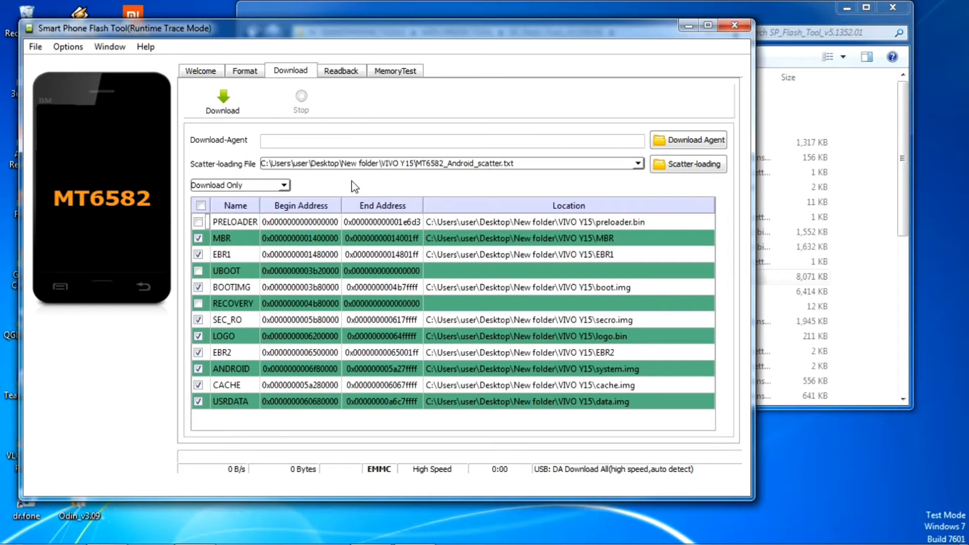
Step: Try to start the download without a download agent, dismiss the message, and close this flash tool version
left_click(225, 110)
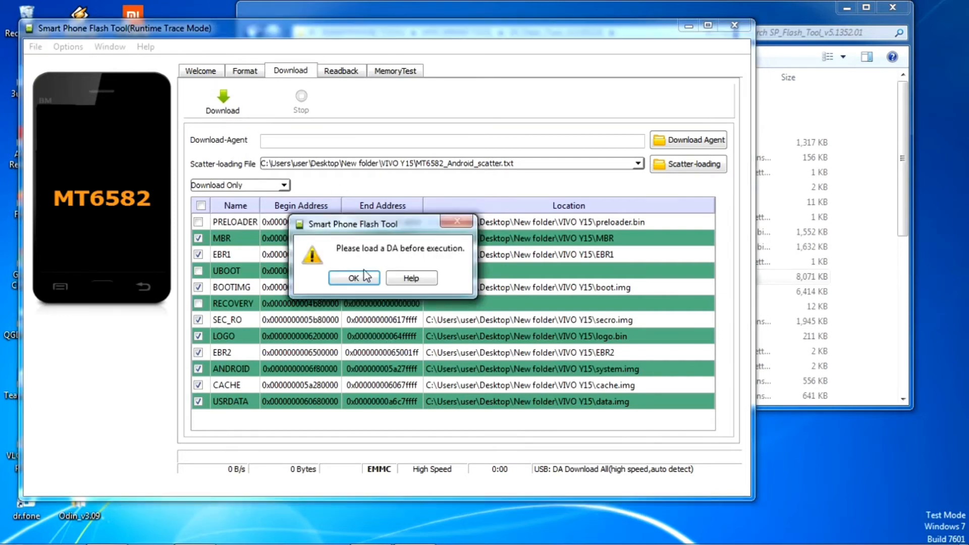
left_click(351, 279)
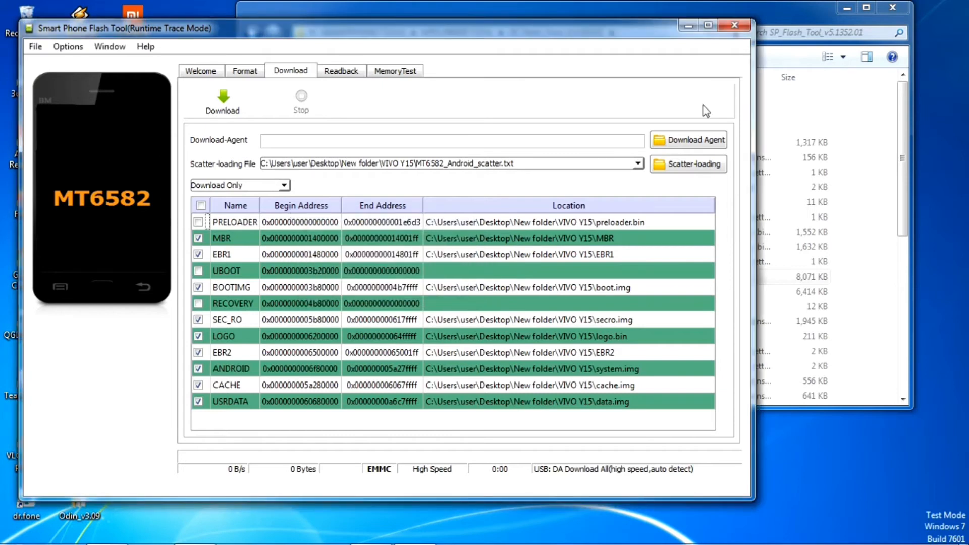
left_click(735, 26)
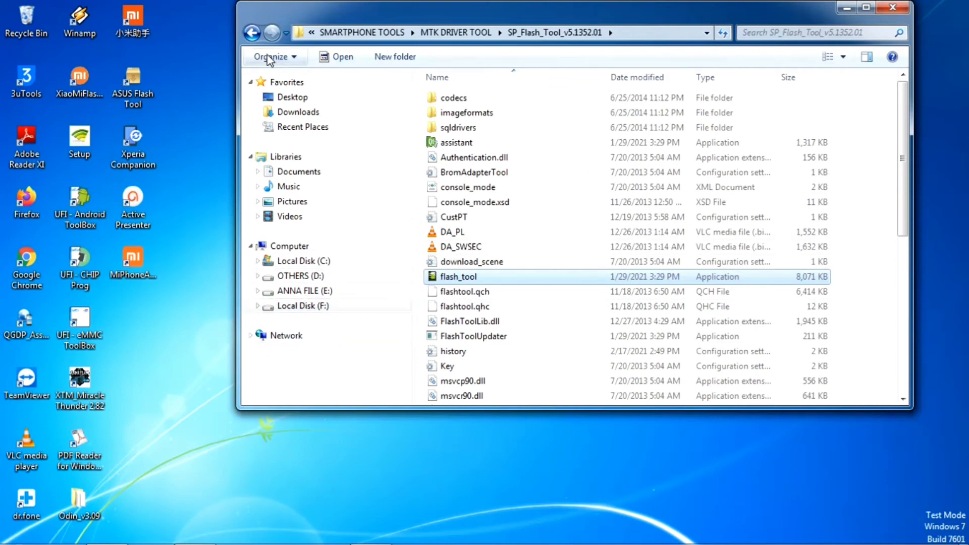
Step: Open the SP_Flash_Tool_v3.1316.0.150 folder in MTK DRIVER TOOL and run its Flash_tool application as administrator
left_click(250, 39)
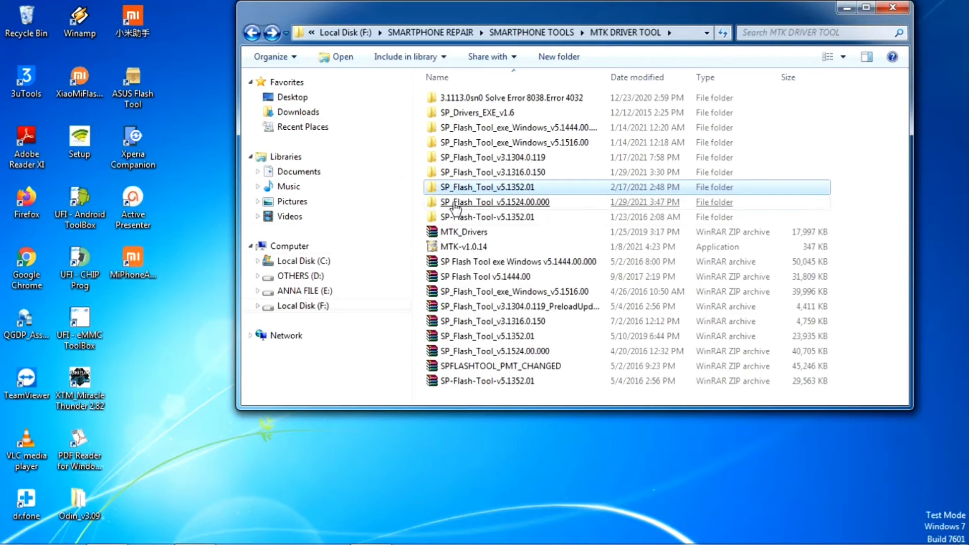
left_click(512, 174)
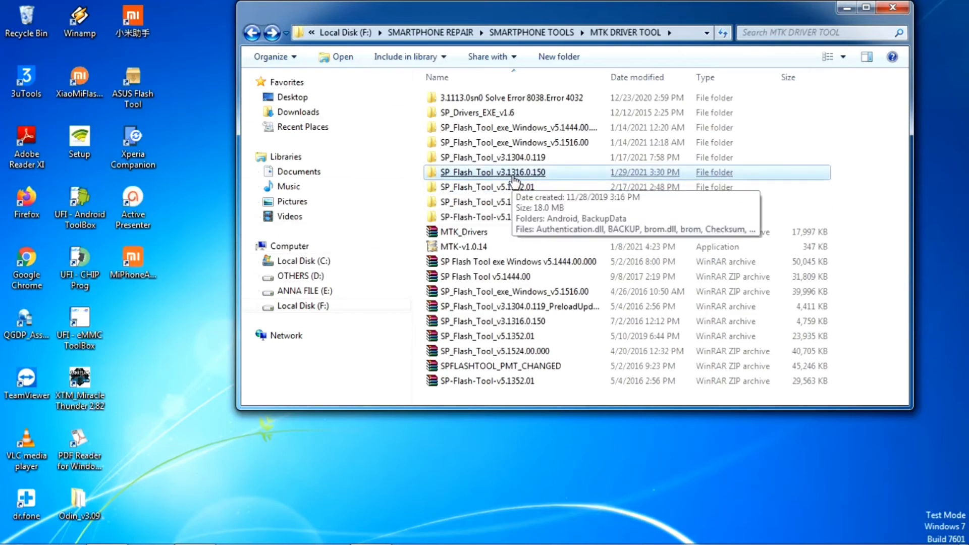
double_click(514, 177)
left_click(464, 267)
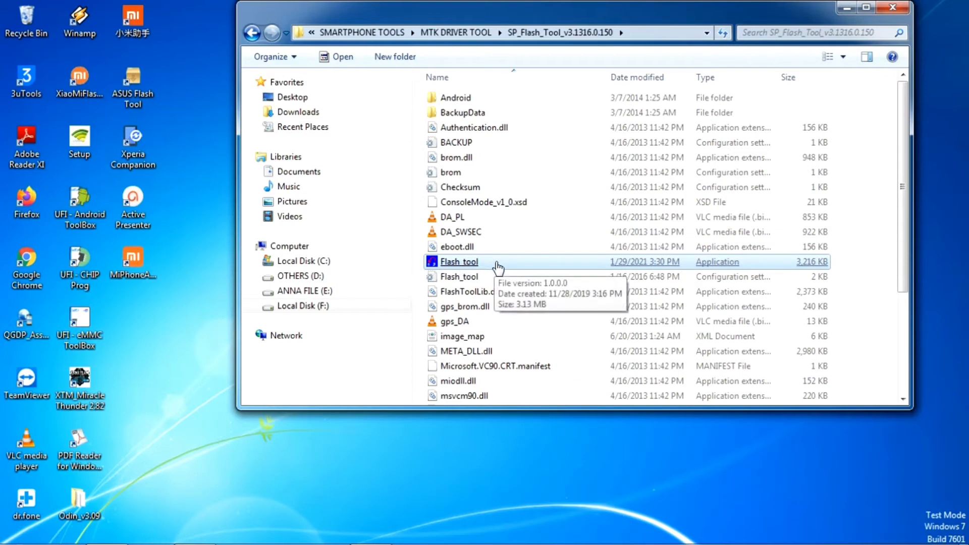
right_click(497, 265)
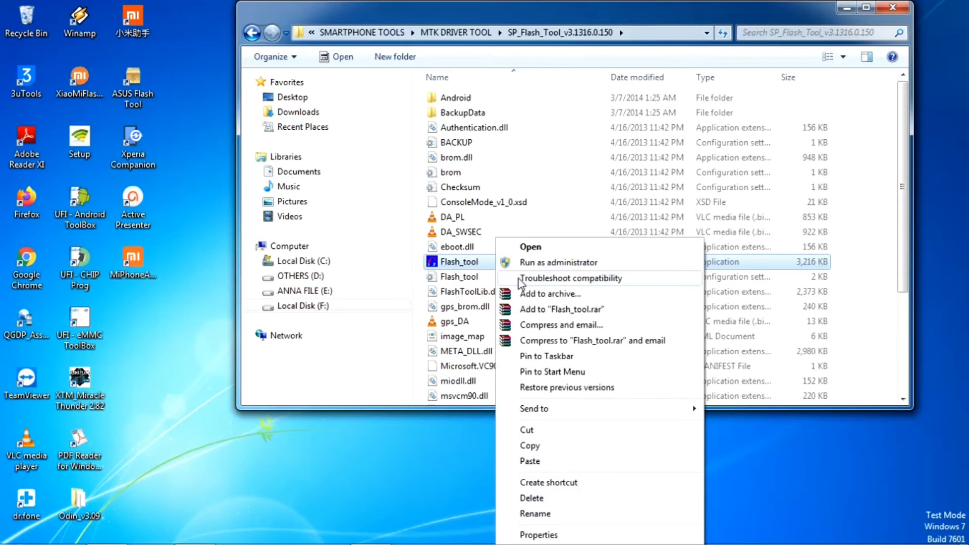
left_click(534, 264)
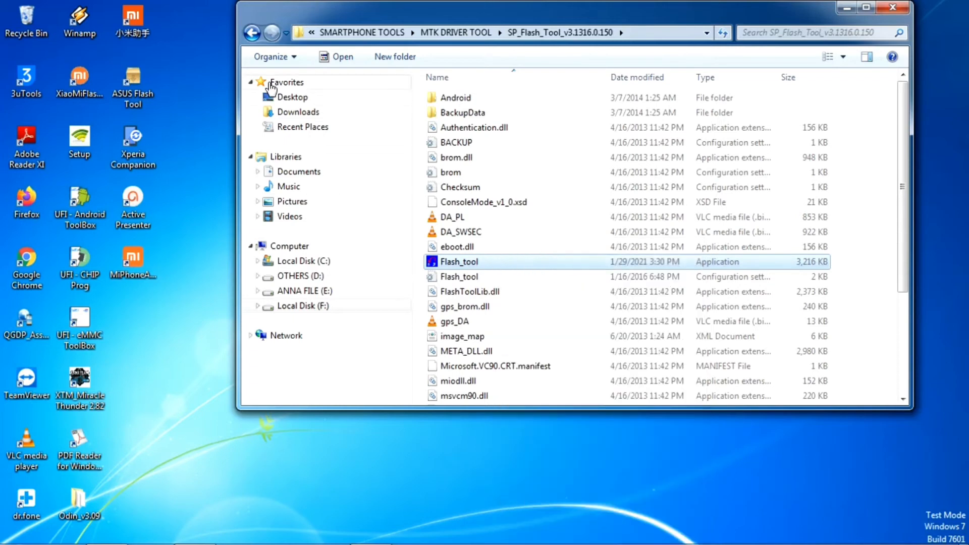
Step: Open the SP_Flash_Tool_v3.1304.0.119 folder in MTK DRIVER TOOL and try to launch its Flash_tool application
left_click(249, 40)
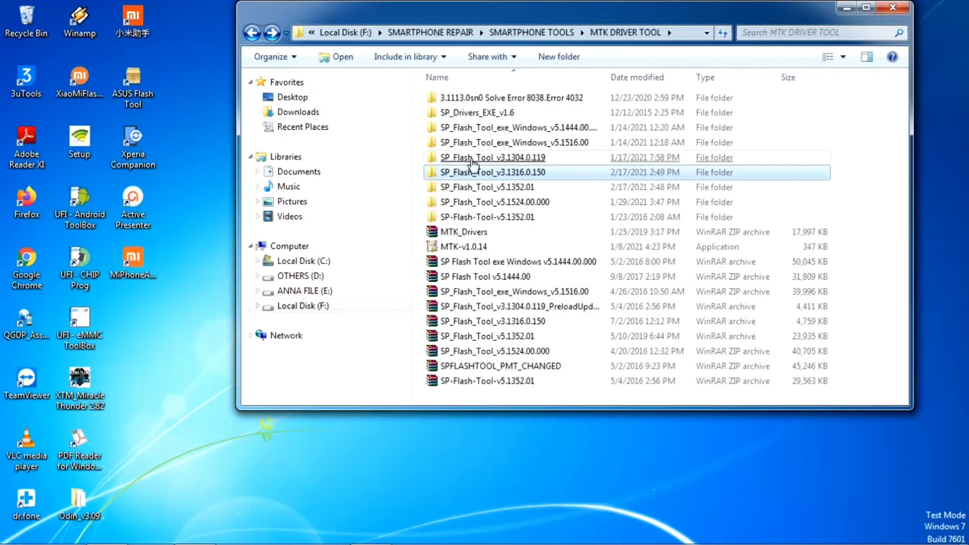
double_click(472, 159)
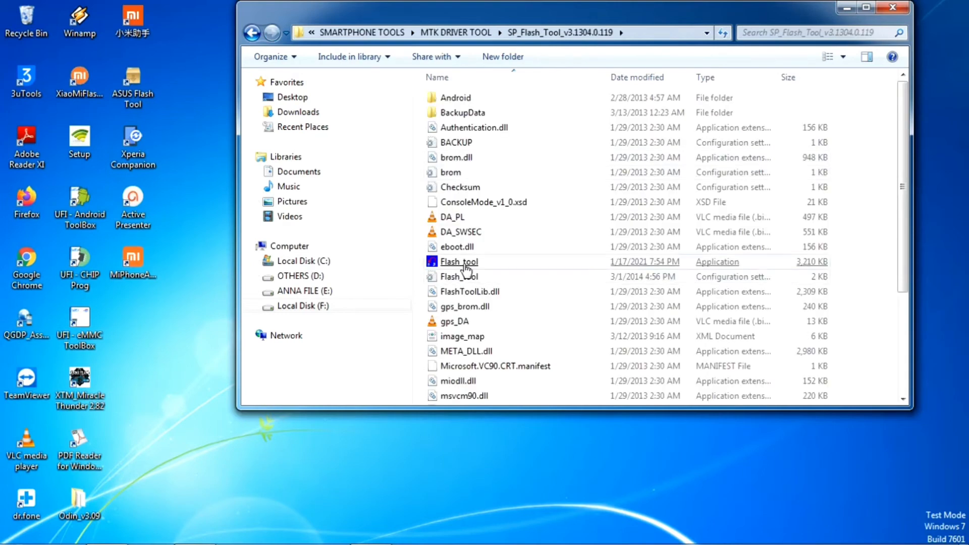
right_click(469, 263)
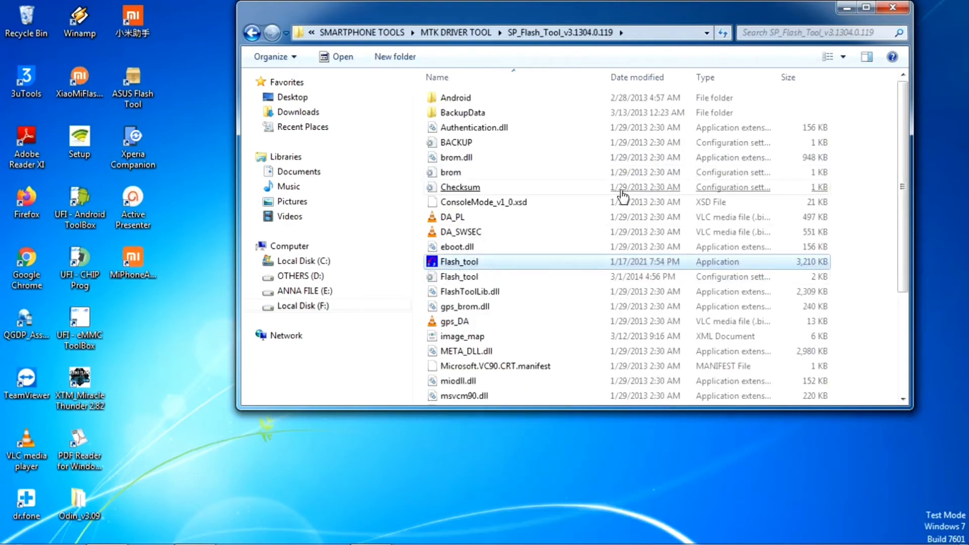
Step: Launch flash_tool from the SP Flash Tool v5.1352.01 folder inside SP-Flash-Tool-v5.1352.01 in MTK DRIVER TOOL
left_click(263, 36)
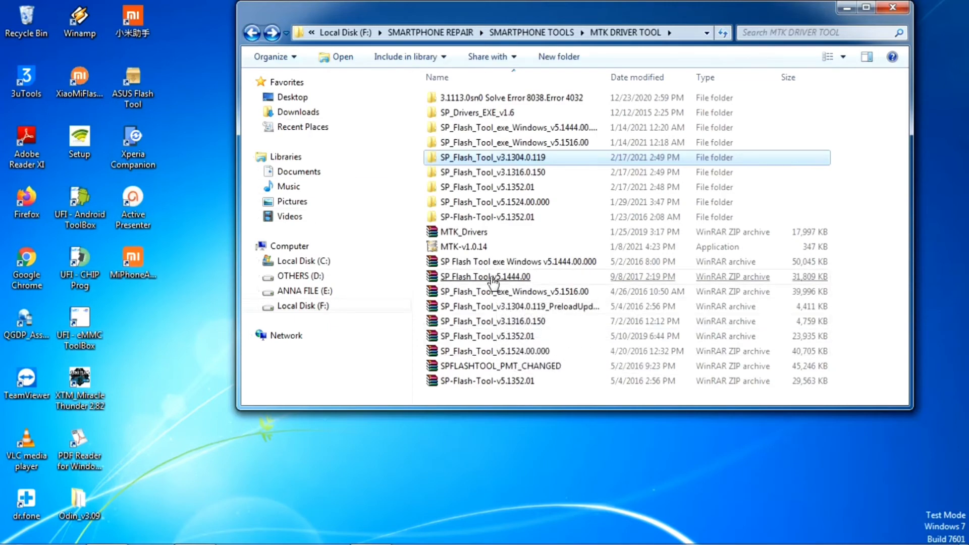
left_click(503, 222)
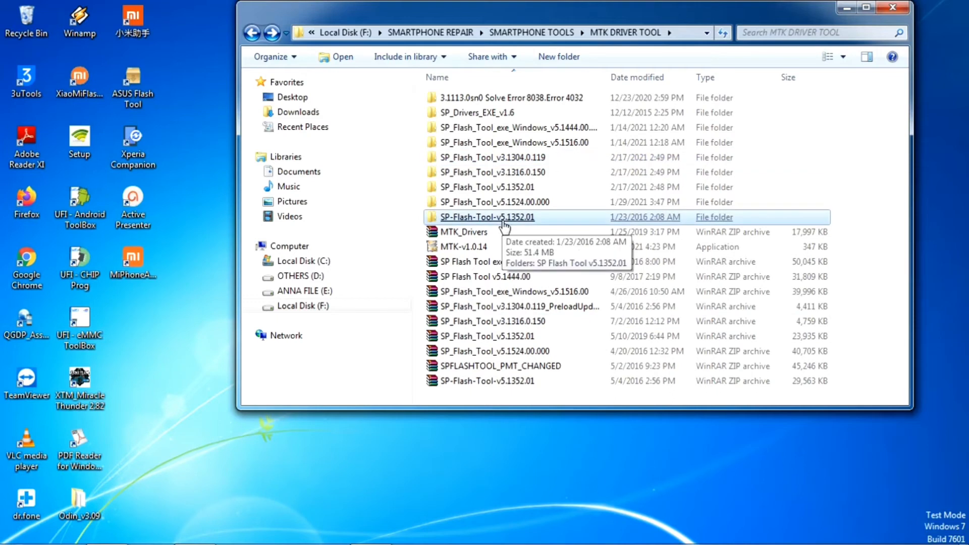
double_click(503, 223)
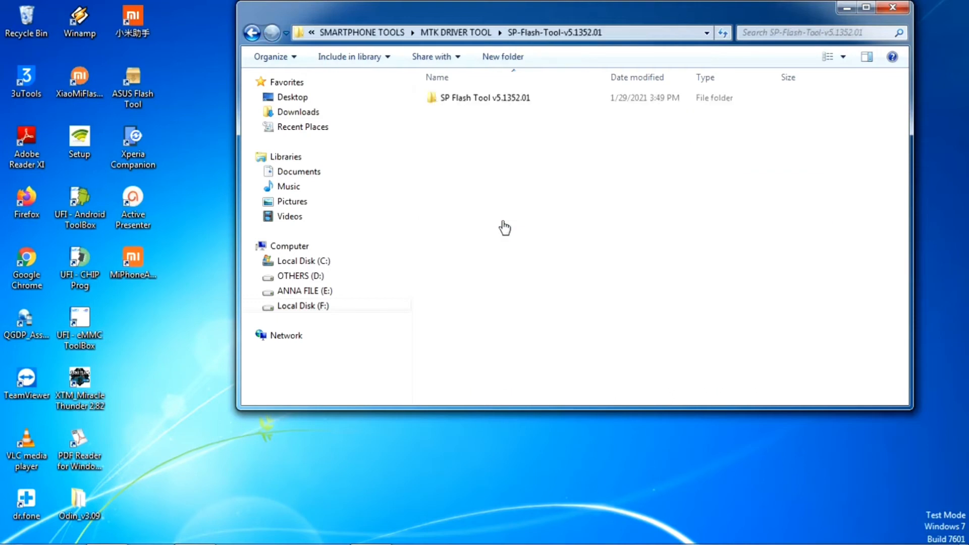
double_click(462, 105)
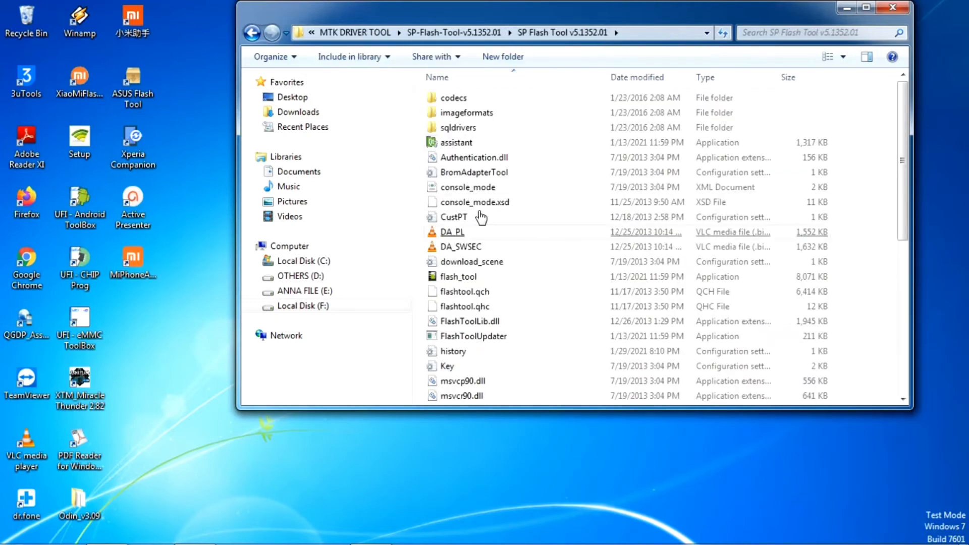
left_click(479, 282)
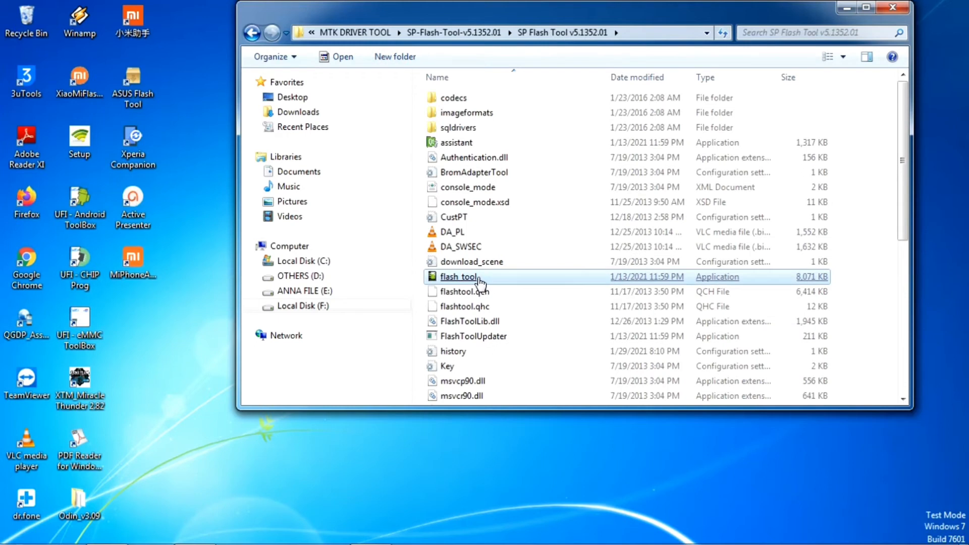
double_click(480, 283)
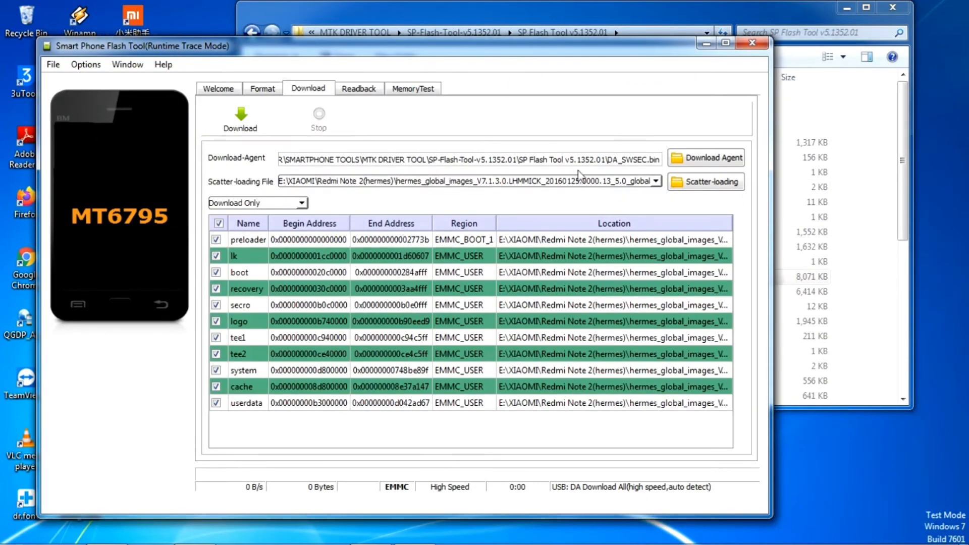
Step: Load the MT6582_Android_scatter file from the VIVO Y15 folder in New folder on the desktop as the scatter file
left_click(709, 187)
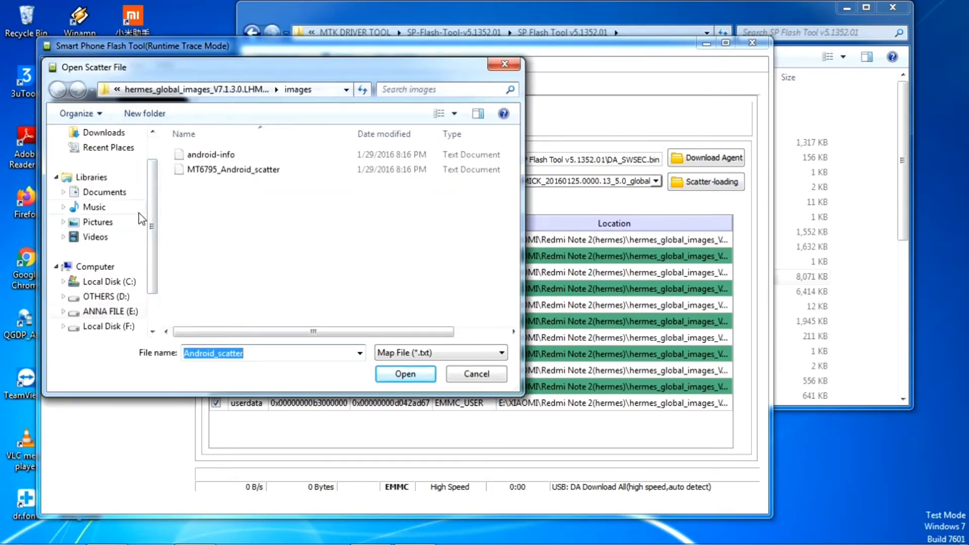
left_click_drag(149, 222, 160, 157)
left_click(96, 154)
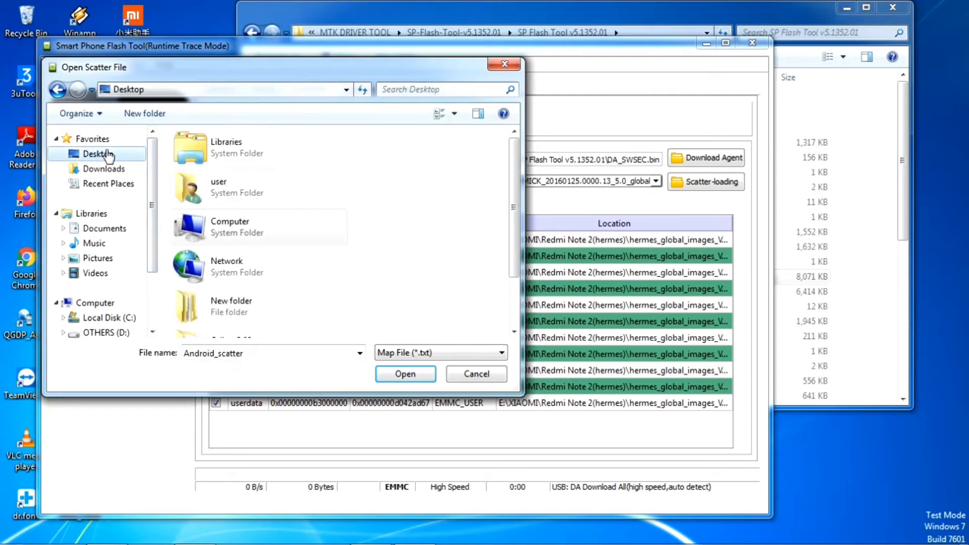
double_click(243, 310)
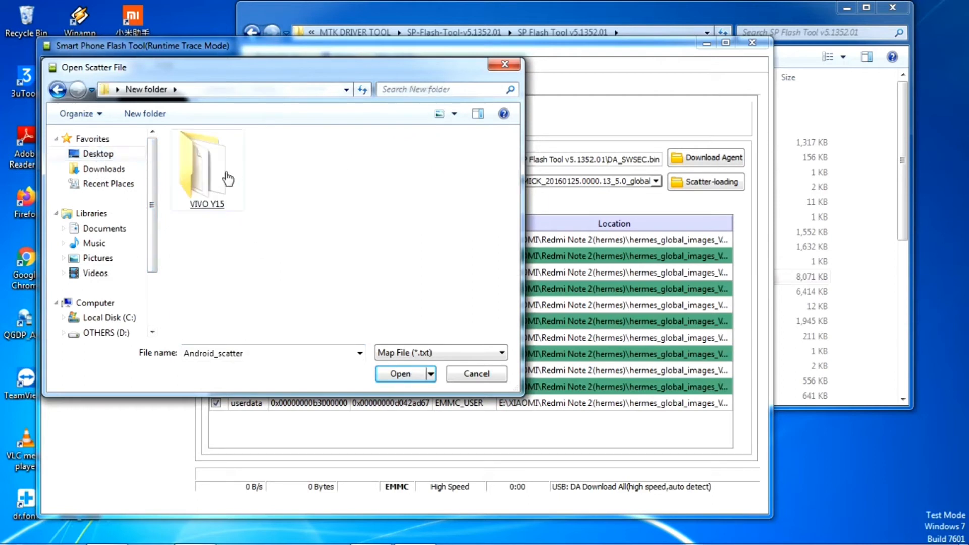
double_click(215, 187)
double_click(262, 156)
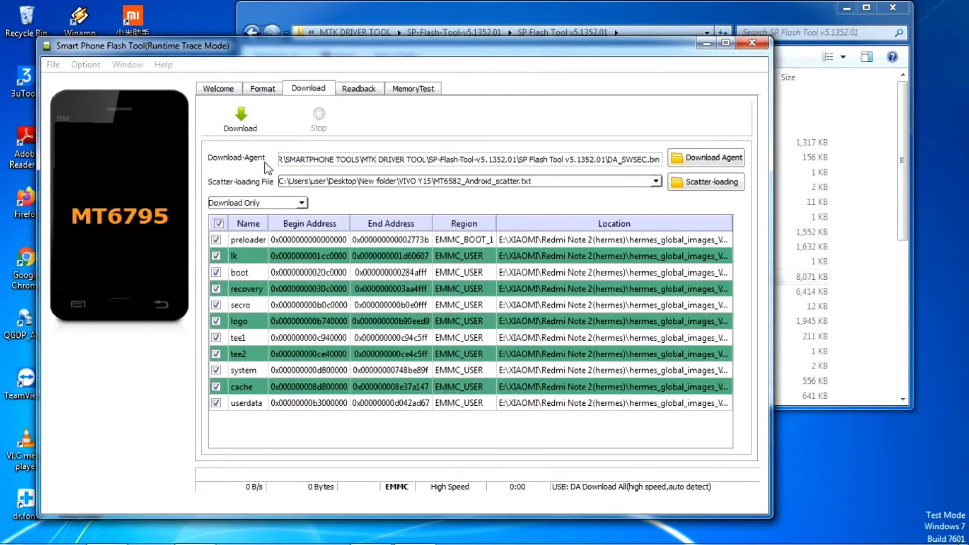
Step: Exclude PRELOADER, try to flash the phone in Download Only mode, and dismiss the error message
left_click(216, 239)
left_click(241, 121)
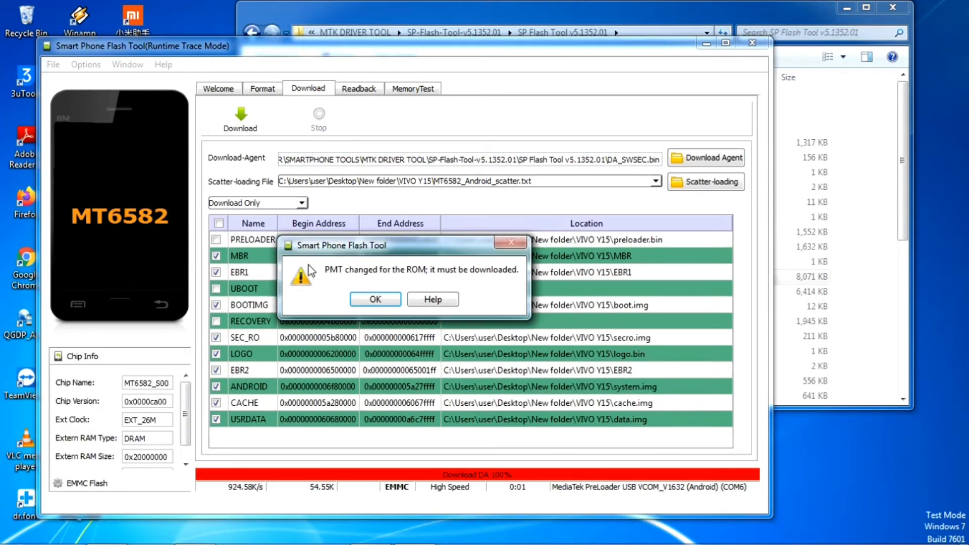
left_click(366, 305)
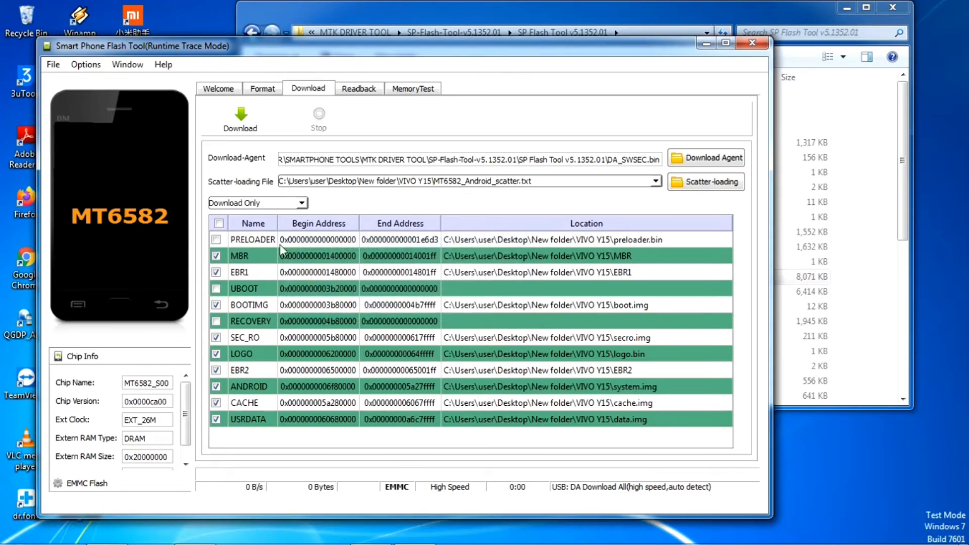
Step: Try to flash the phone in Firmware Upgrade mode, dismiss the error message, and close the flash tool
left_click(288, 204)
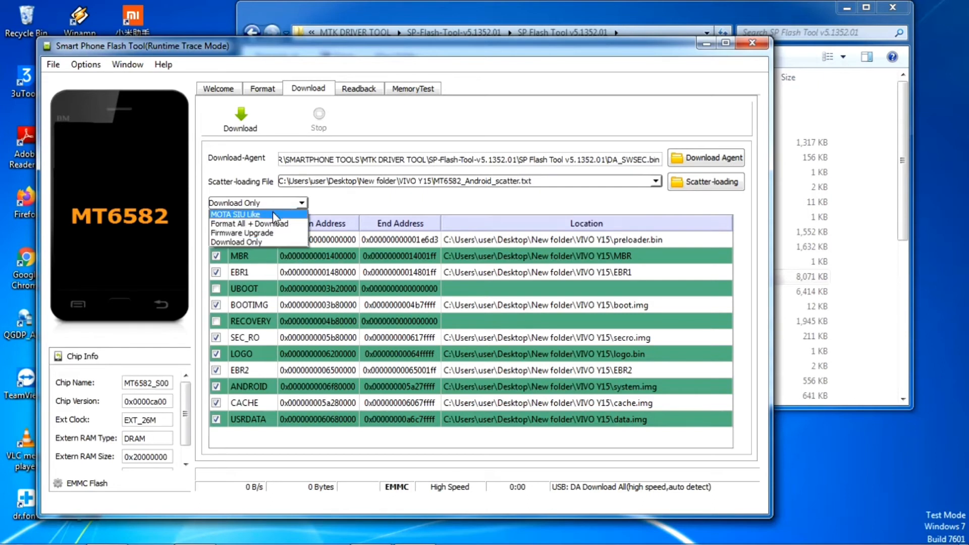
left_click(252, 233)
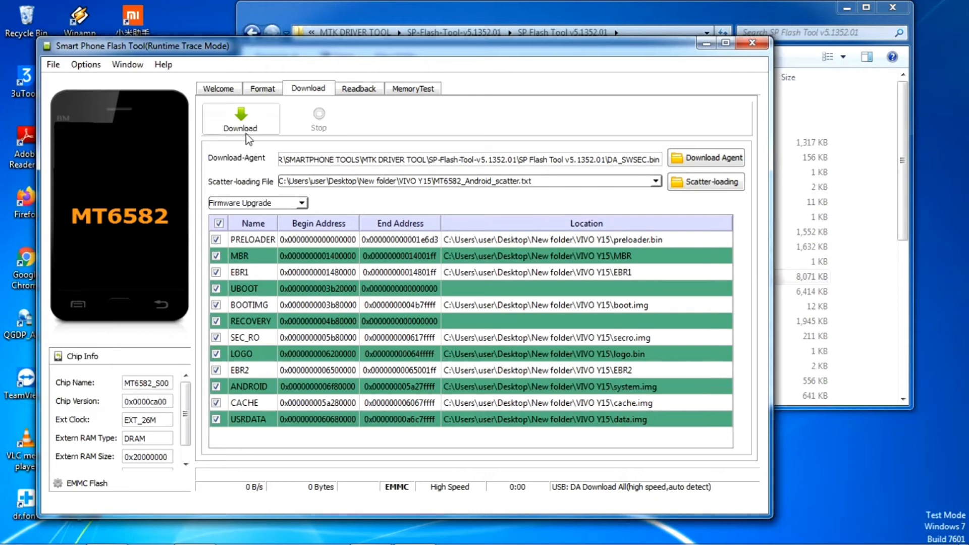
left_click(241, 119)
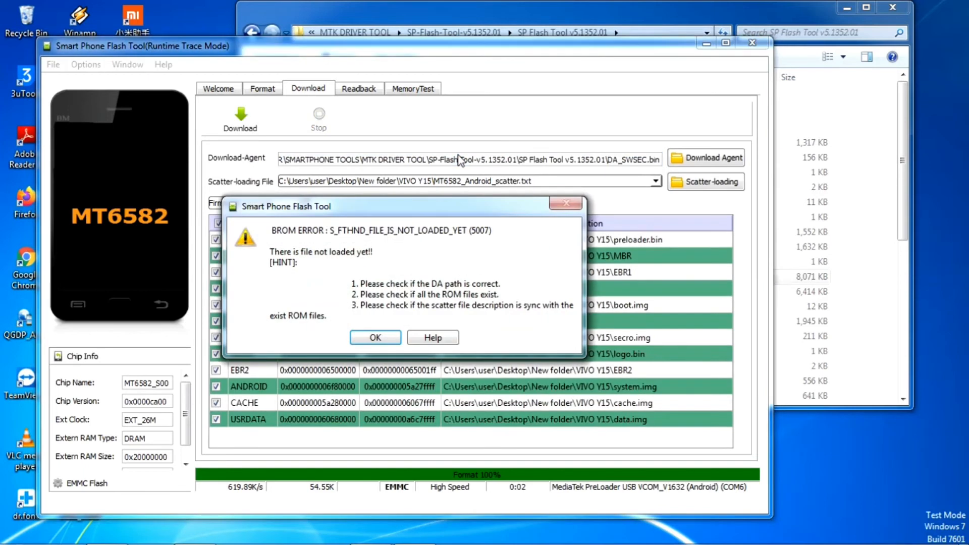
left_click(369, 339)
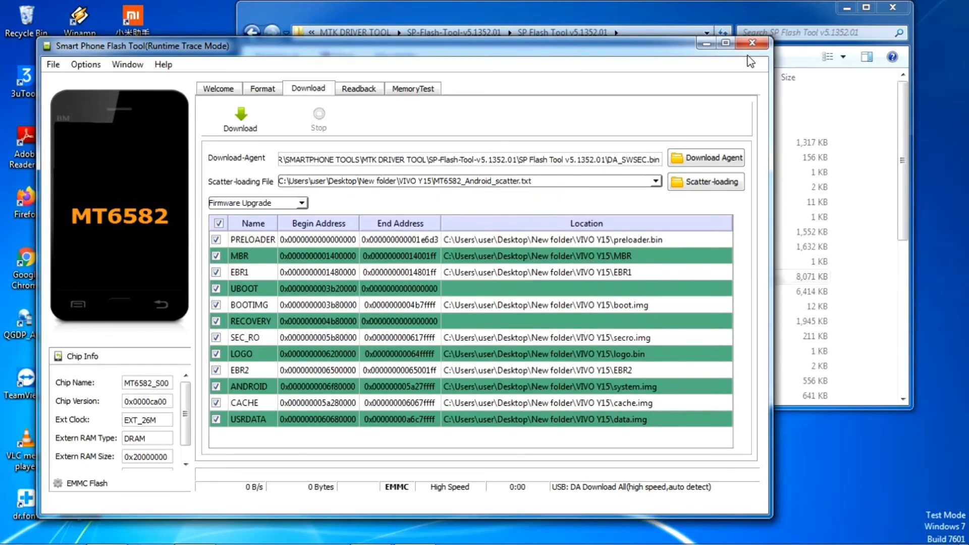
left_click(752, 43)
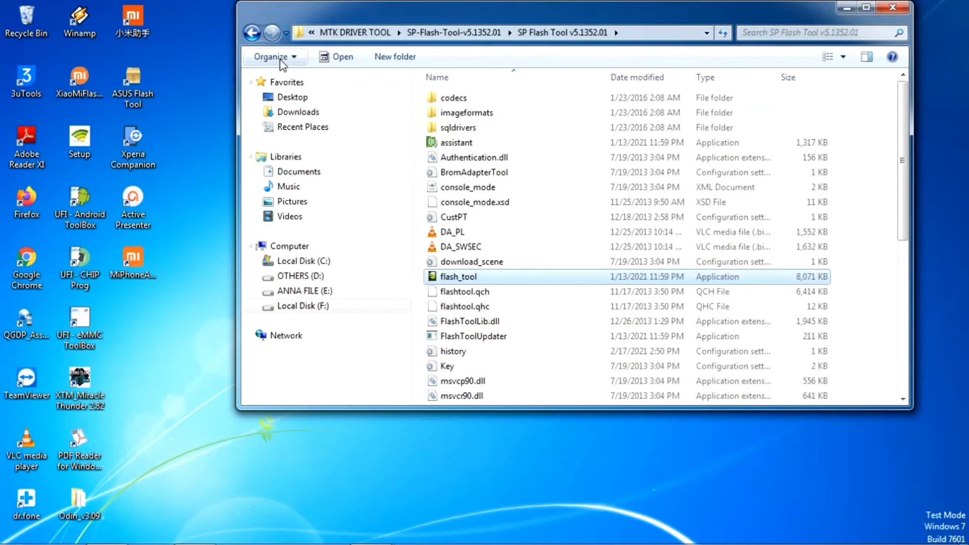
left_click(847, 8)
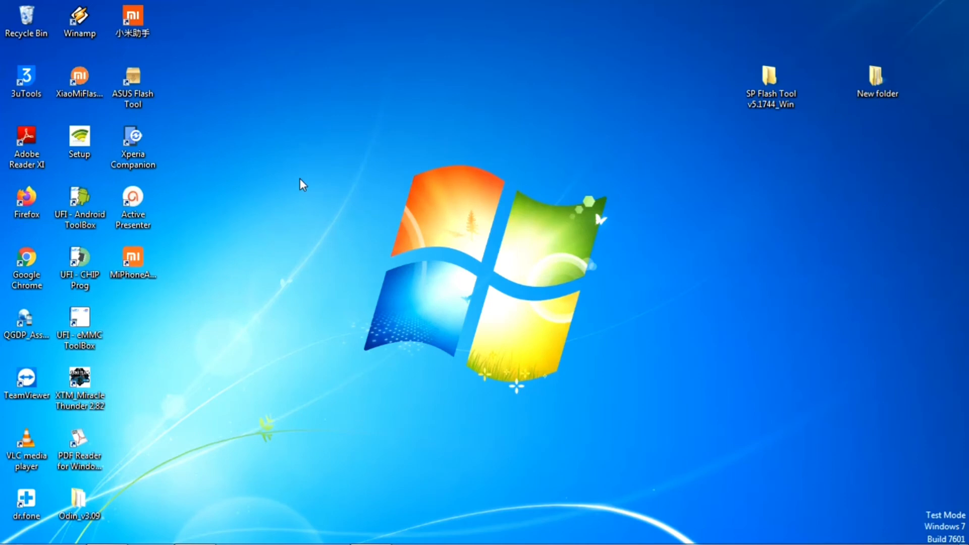
mouse_move(308, 535)
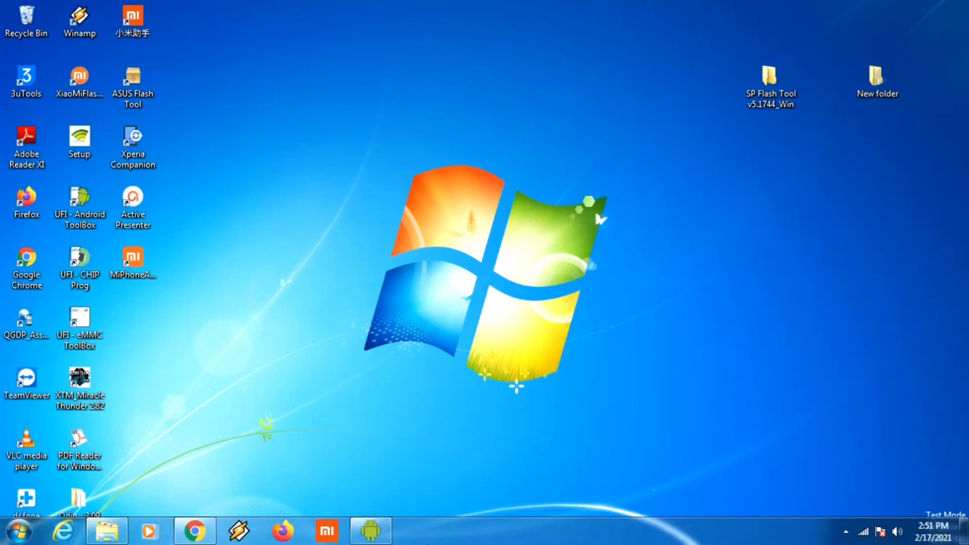
mouse_move(356, 540)
left_click(385, 474)
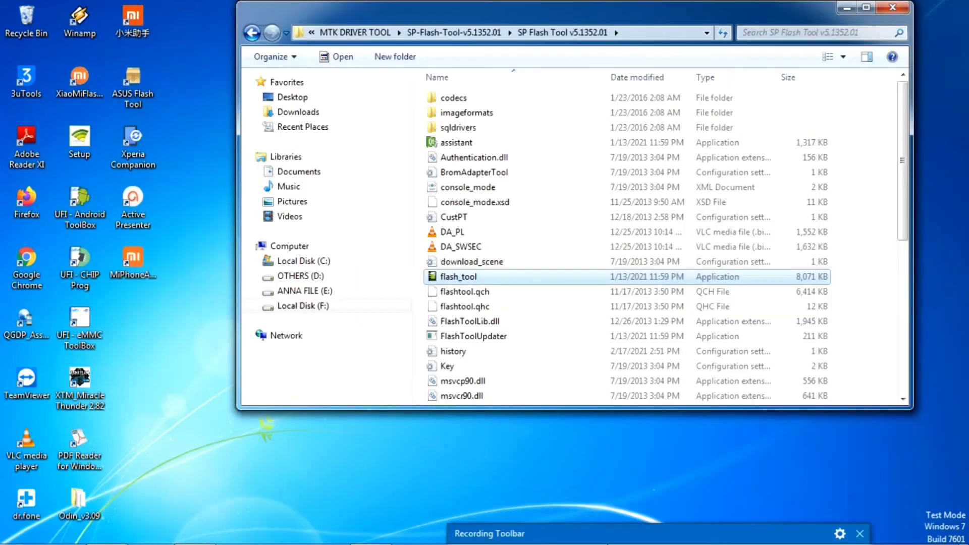
mouse_move(634, 540)
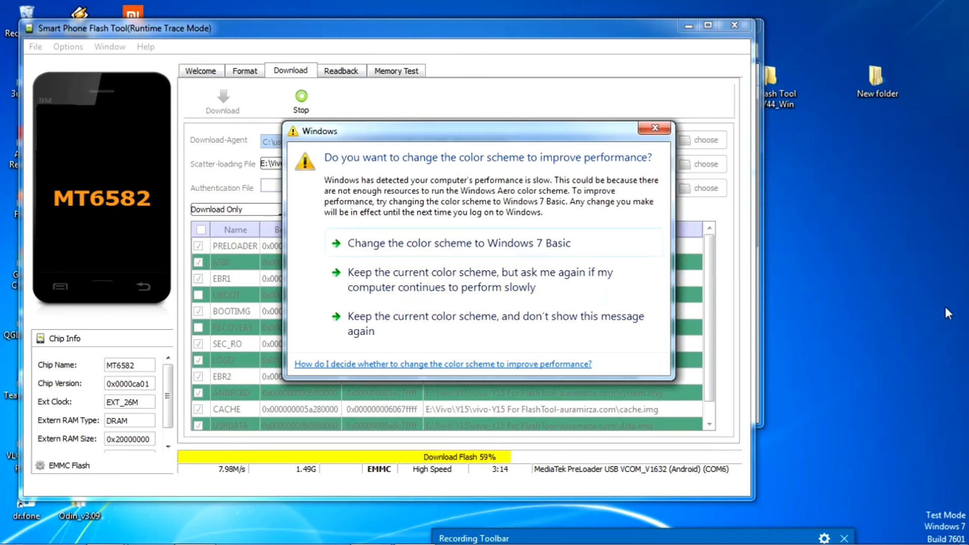
Step: Dismiss the Windows colour scheme prompt without changing the scheme while the firmware download runs
left_click(655, 128)
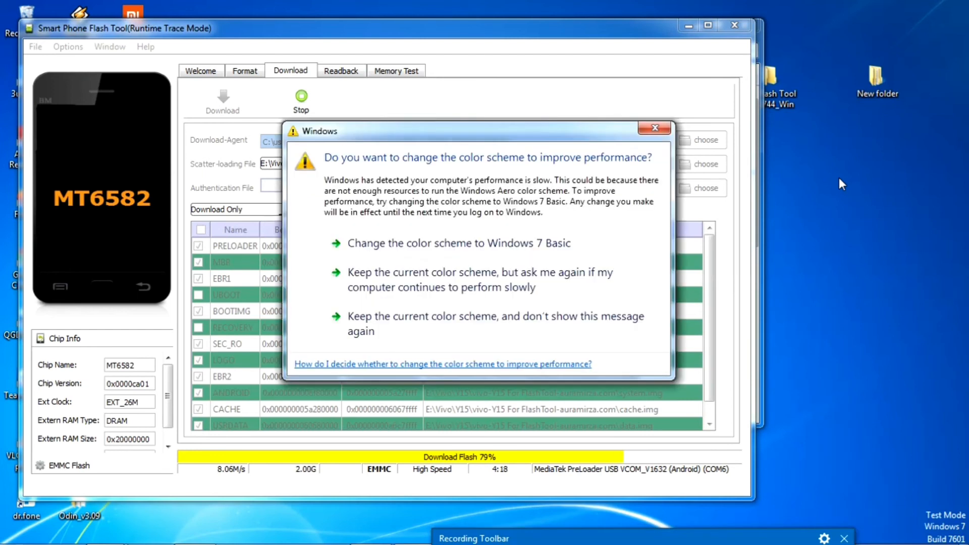
left_click(652, 133)
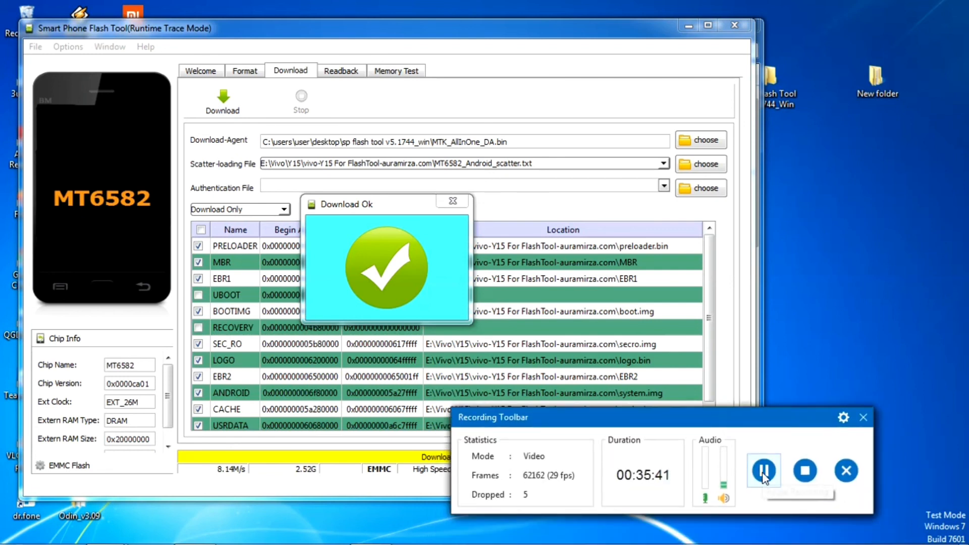
left_click(768, 471)
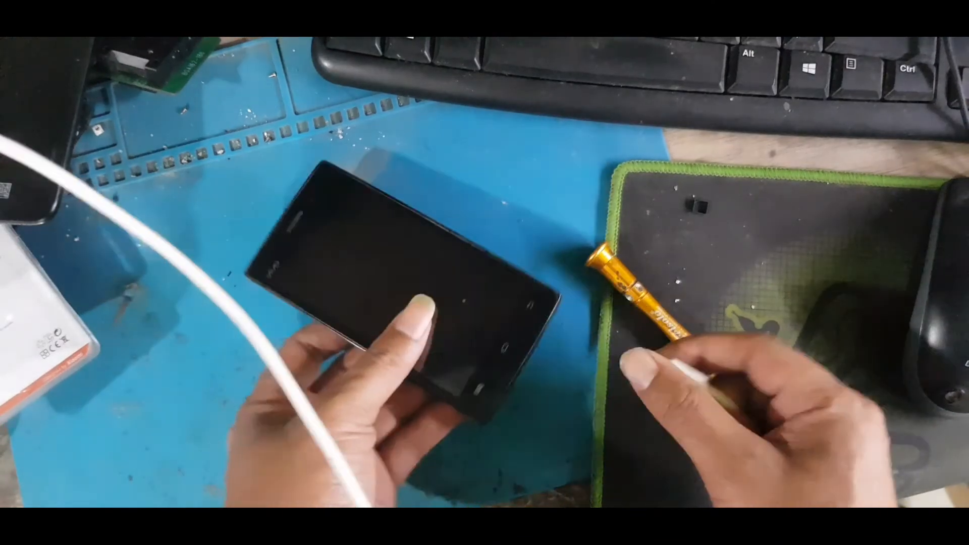